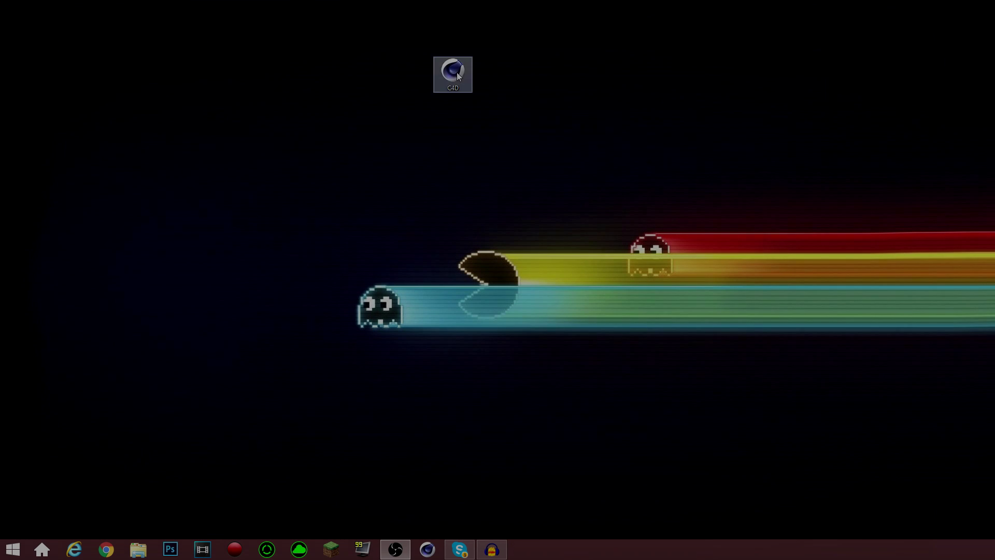
drag(384, 26, 566, 163)
drag(456, 70, 540, 172)
drag(467, 124, 616, 254)
drag(418, 125, 674, 268)
mouse_move(487, 143)
mouse_down()
mouse_move(606, 240)
mouse_move(580, 231)
mouse_move(478, 128)
mouse_up()
drag(443, 115, 643, 243)
drag(529, 197, 412, 143)
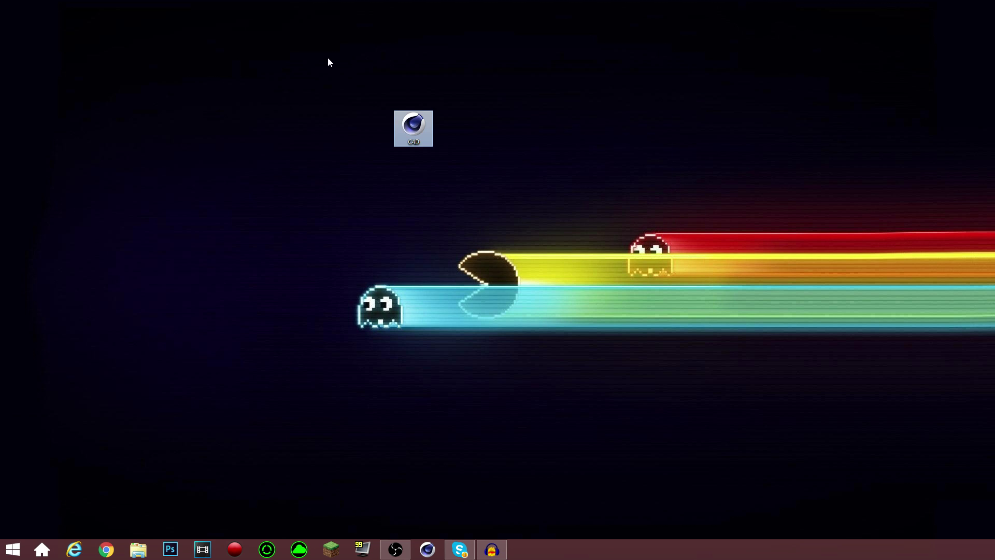
drag(327, 58, 487, 174)
drag(325, 88, 549, 216)
drag(332, 61, 496, 204)
drag(388, 147, 350, 146)
mouse_move(326, 95)
mouse_down()
mouse_move(409, 163)
mouse_move(442, 164)
mouse_up()
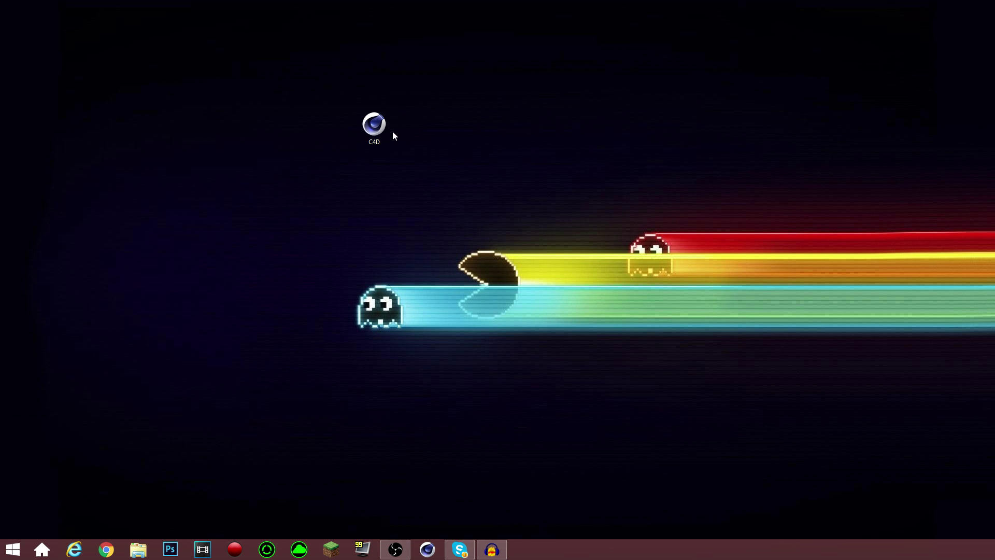
drag(393, 136, 488, 190)
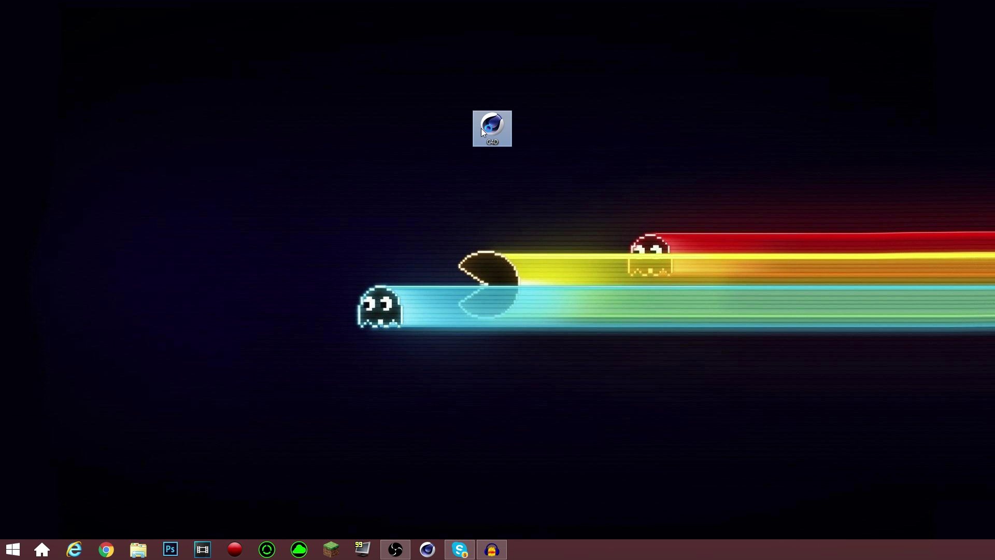
Step: Open the C4D project in Cinema 4D, maximize its window, and collapse the Real-HDRI 2 group
click(850, 150)
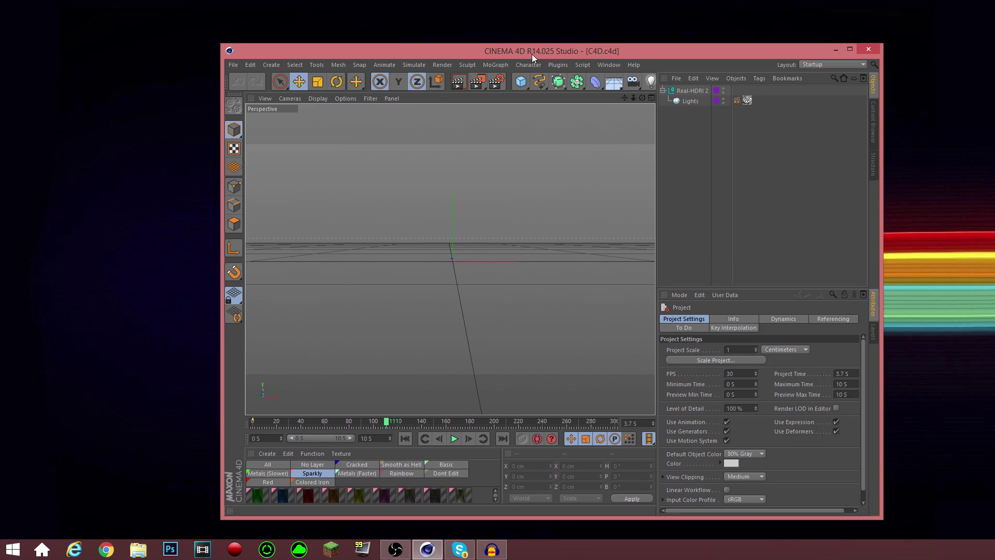
double_click(532, 54)
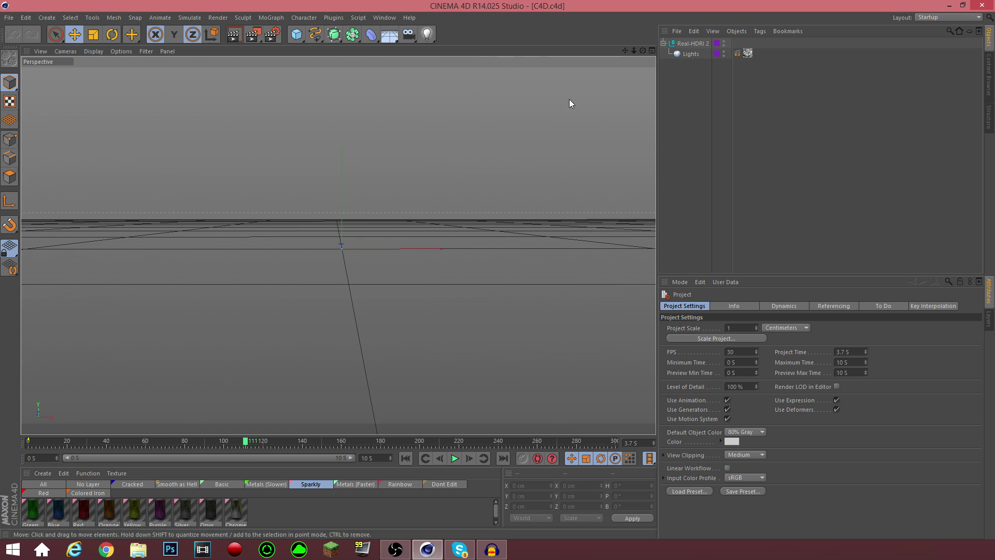
click(663, 43)
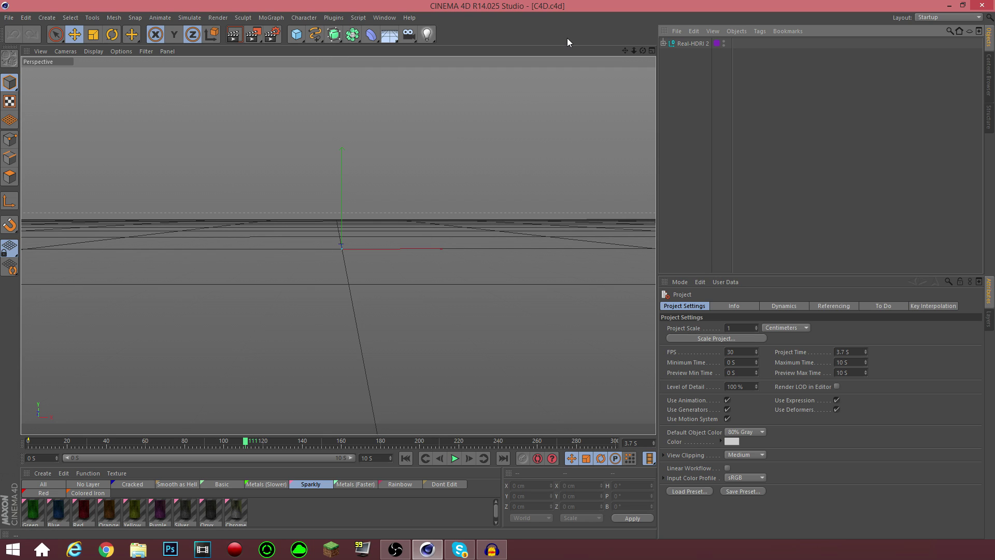
Step: Add a Sweep NURBS object and a Helix spline to the scene
click(334, 35)
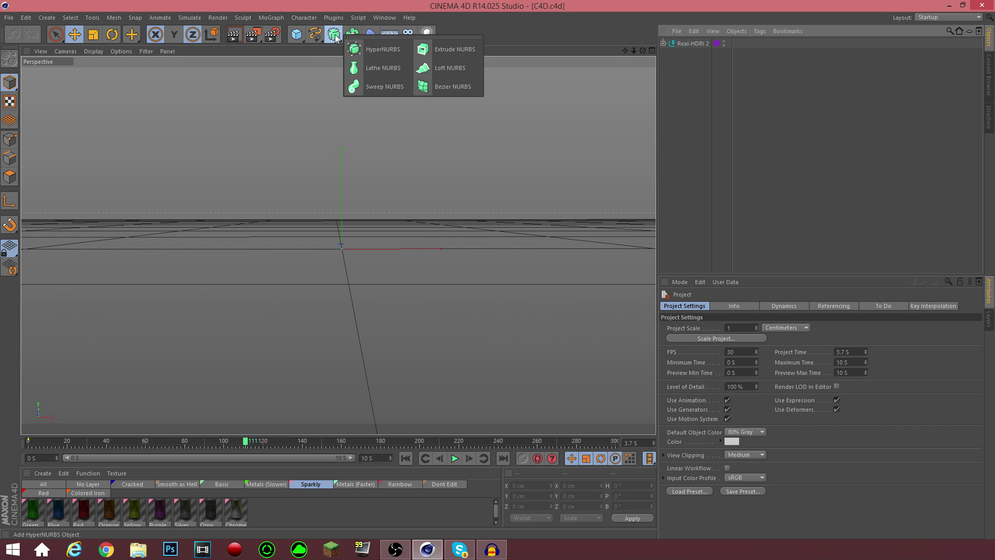
click(373, 86)
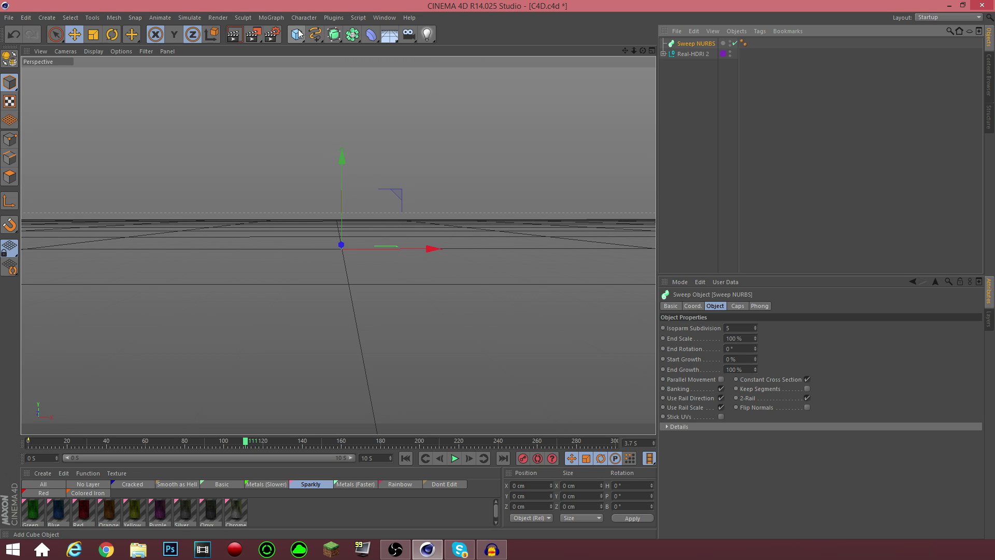
click(313, 35)
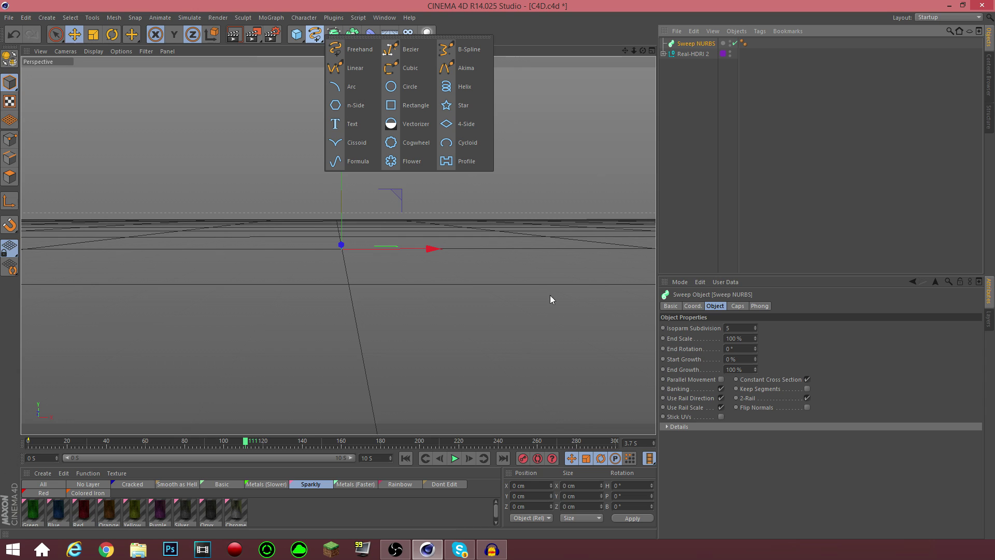
click(464, 93)
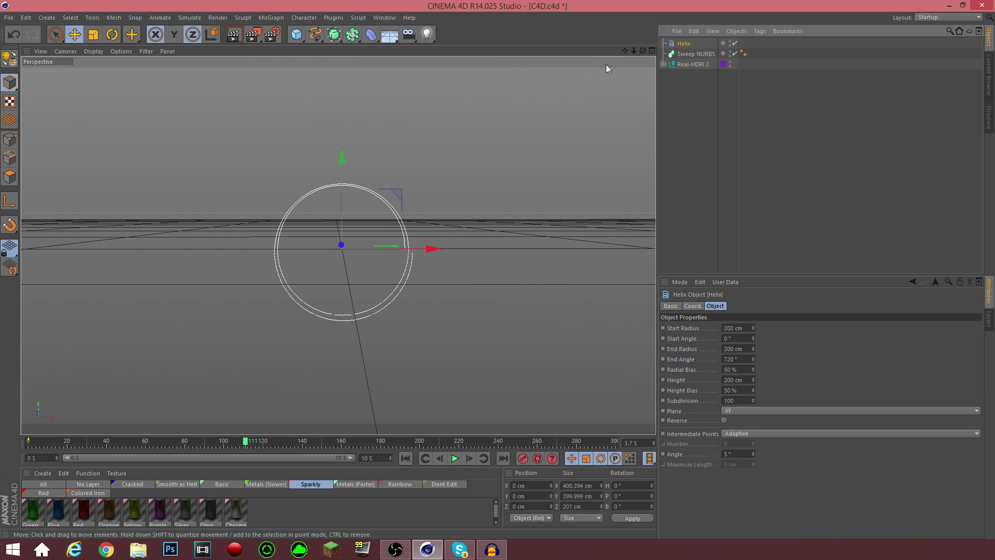
Step: Rotate the helix to a heading of about -87° and move it to about 288 cm in X and 14 cm in Z
click(113, 35)
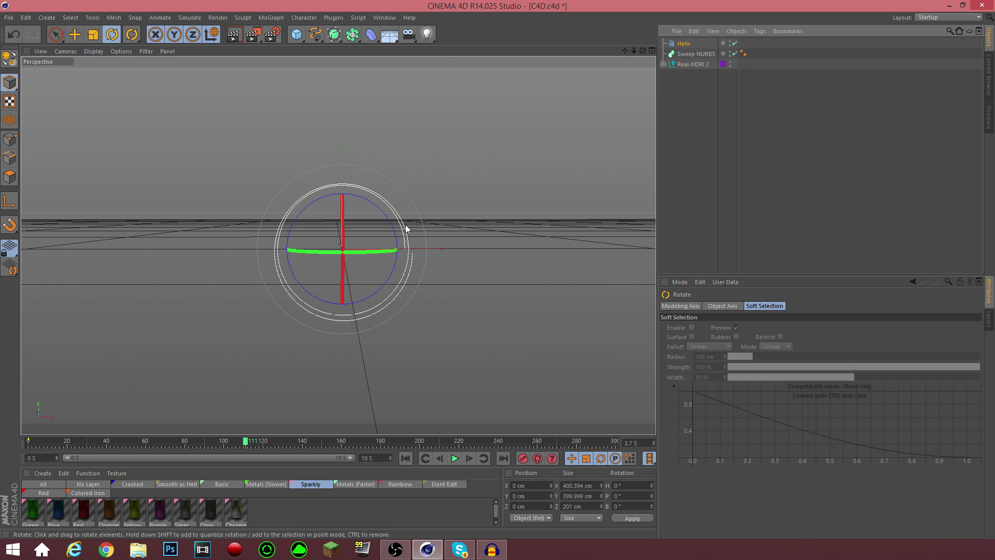
drag(390, 249, 276, 264)
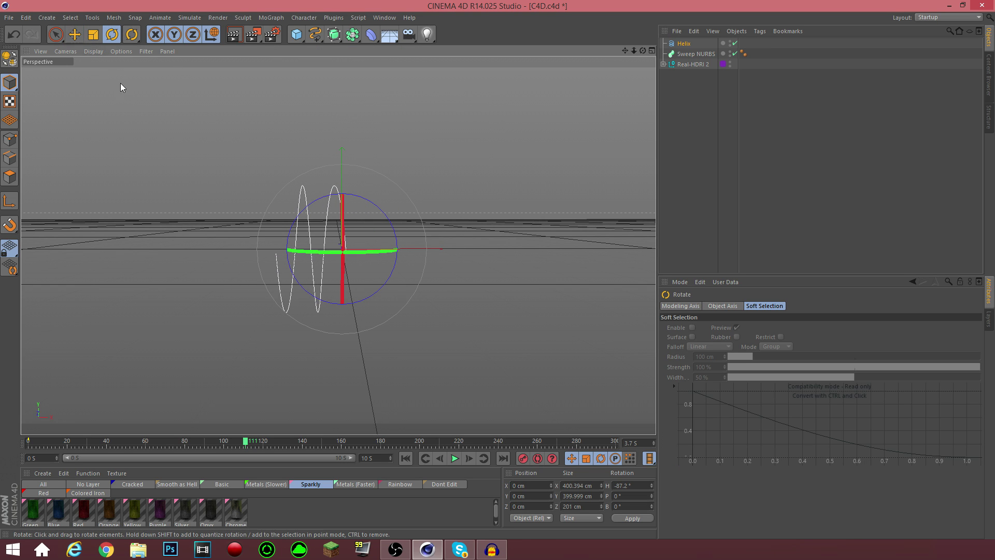
click(75, 35)
drag(443, 250, 524, 230)
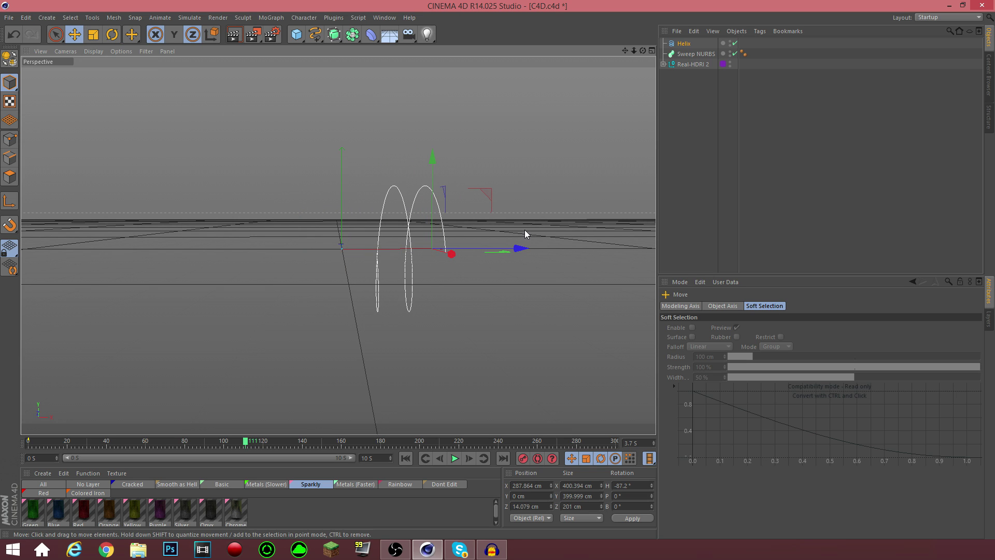
click(691, 95)
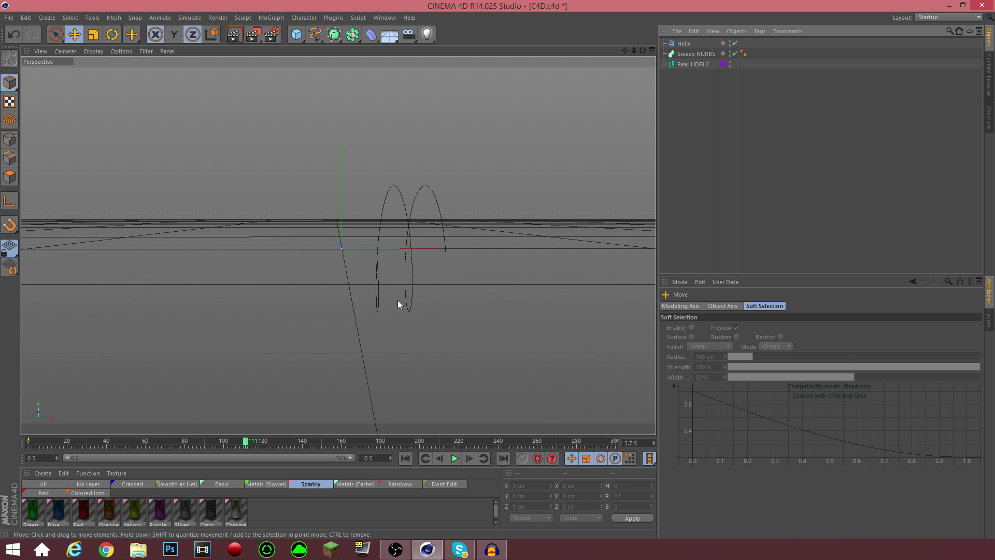
Step: Add a Circle spline and nest the circle and helix inside the Sweep NURBS, with the circle above the helix
click(315, 34)
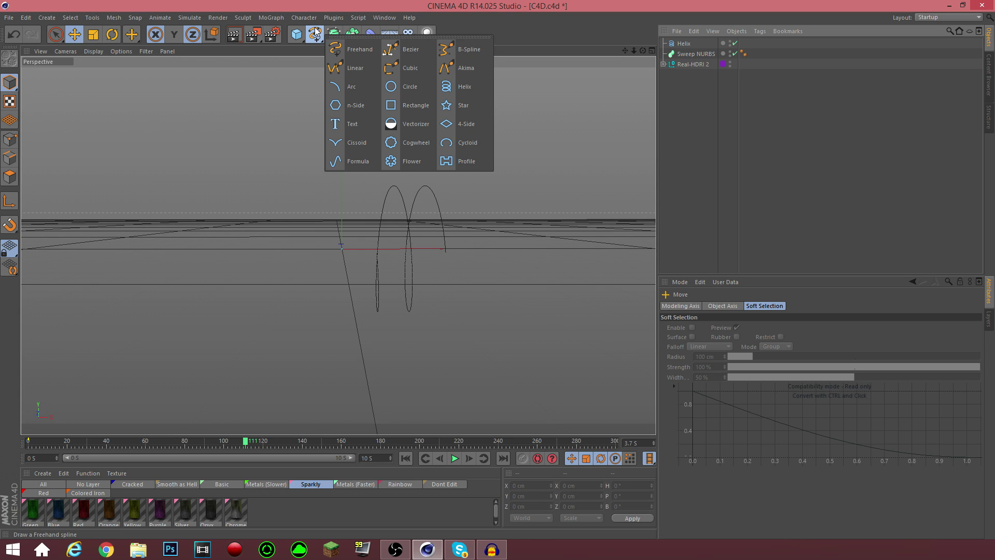
click(401, 88)
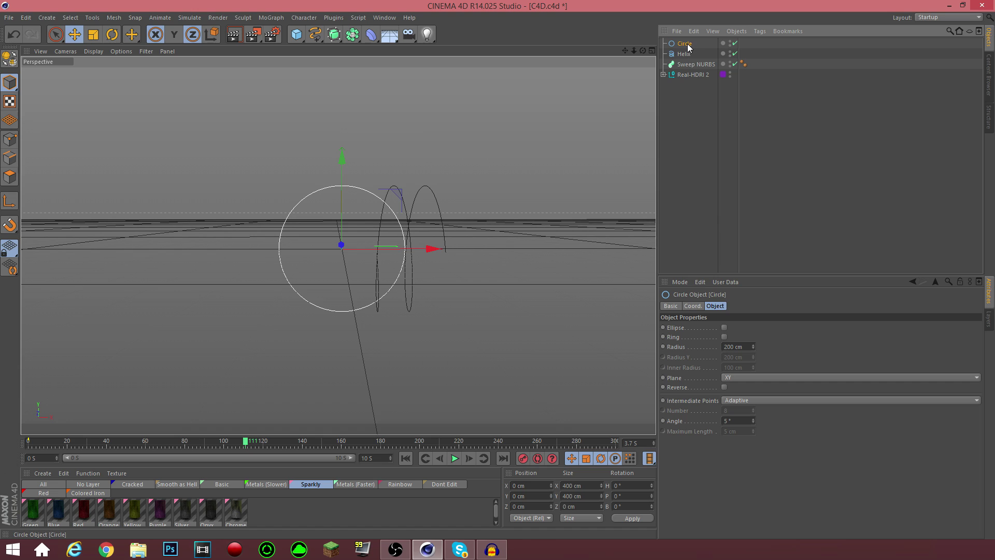
drag(688, 44, 695, 64)
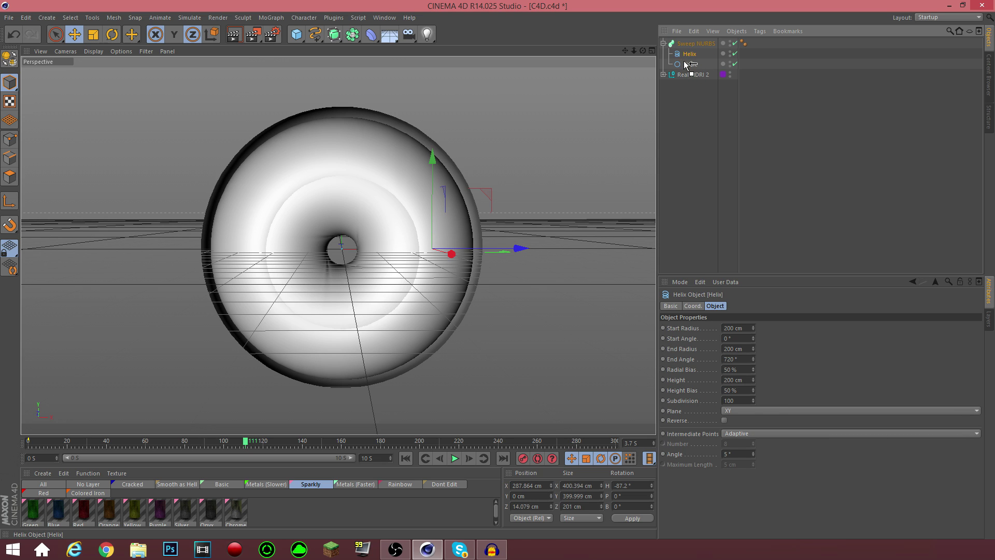
drag(691, 69, 679, 72)
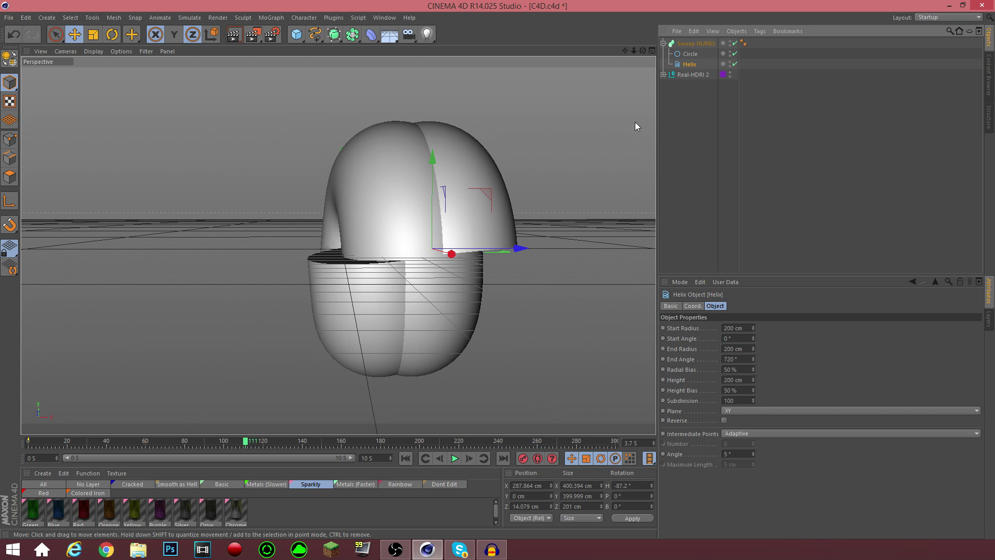
Step: Set the circle's radius to 6 cm
click(690, 53)
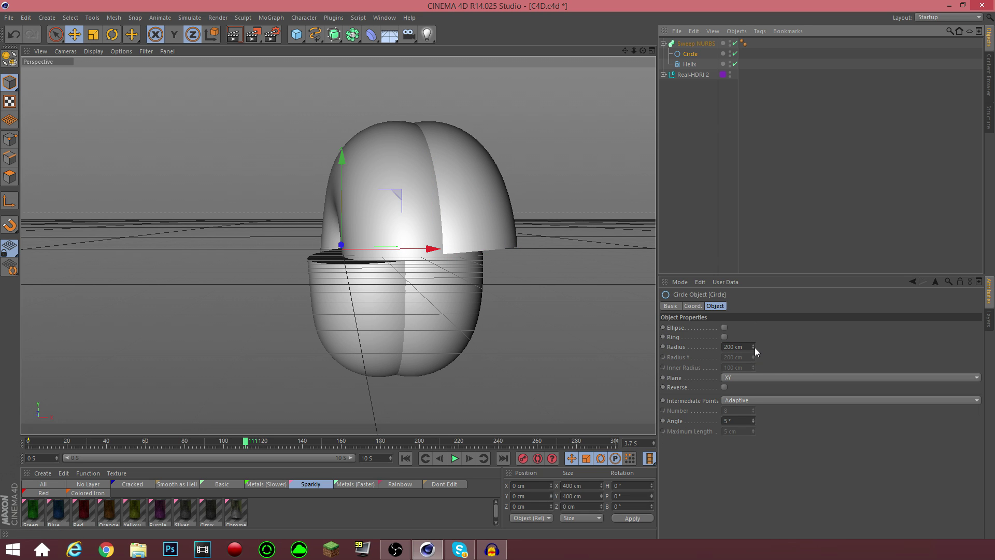
drag(754, 347, 755, 385)
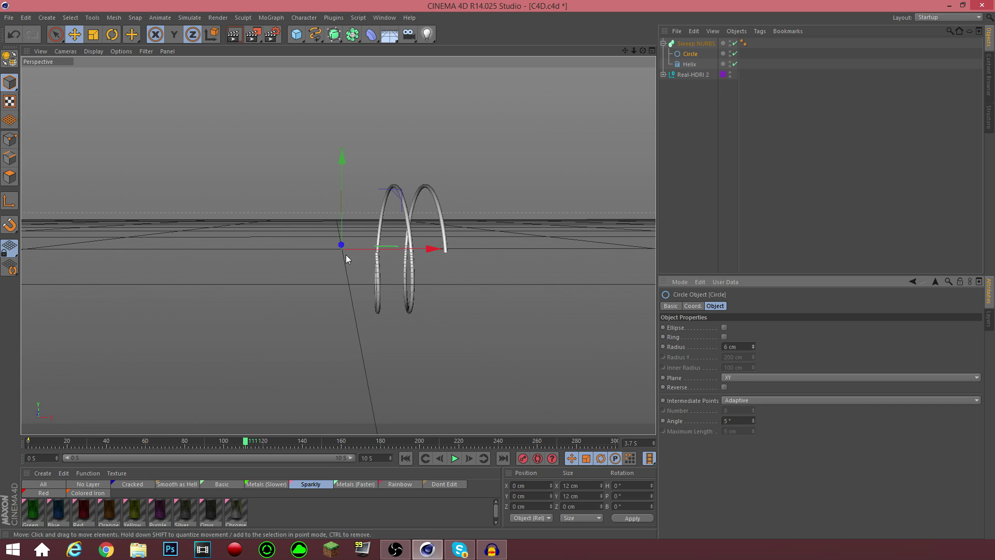
Step: Shape the helix into a widening coil with height 711 cm, end angle 3428° and end radius 541 cm
click(690, 65)
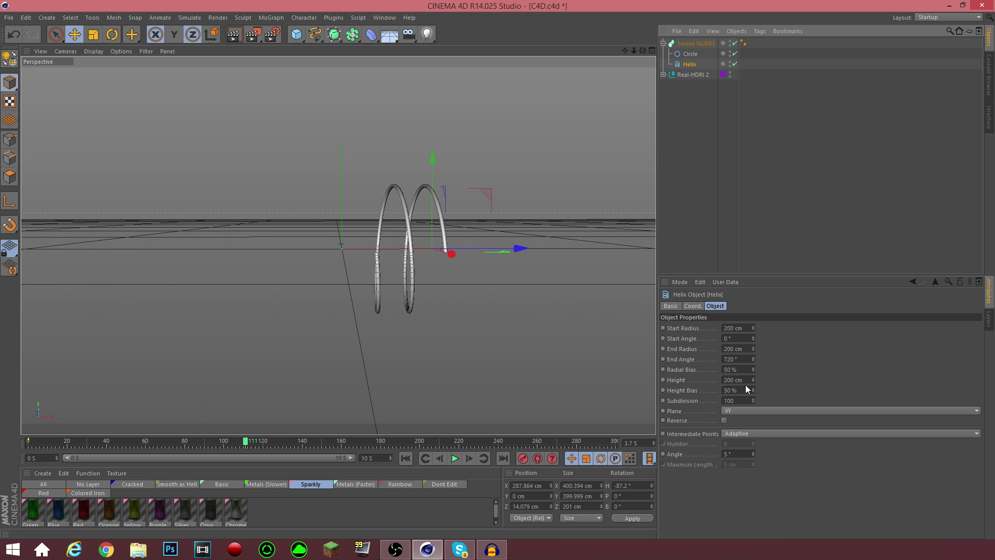
drag(753, 380, 754, 295)
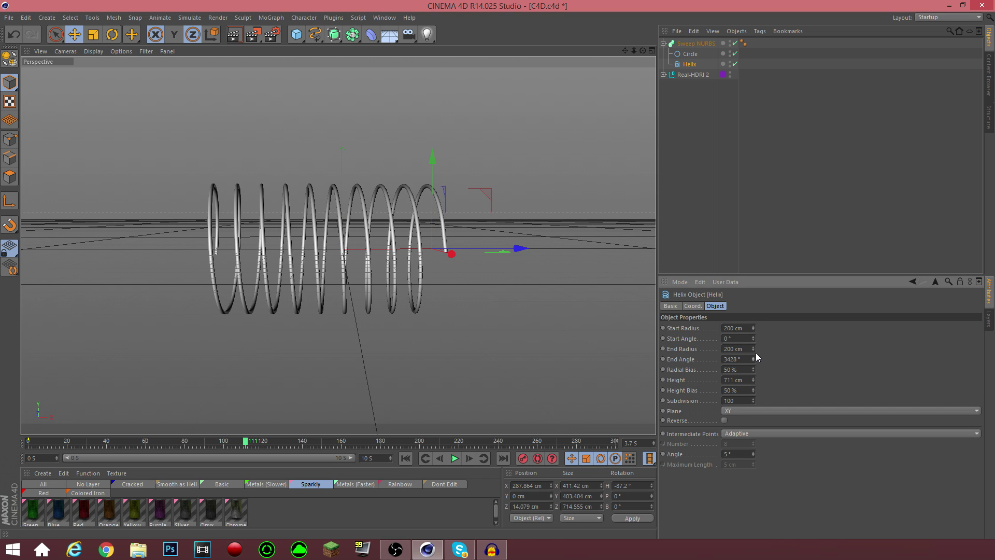
mouse_move(754, 347)
mouse_down()
mouse_move(754, 329)
mouse_move(752, 347)
mouse_up()
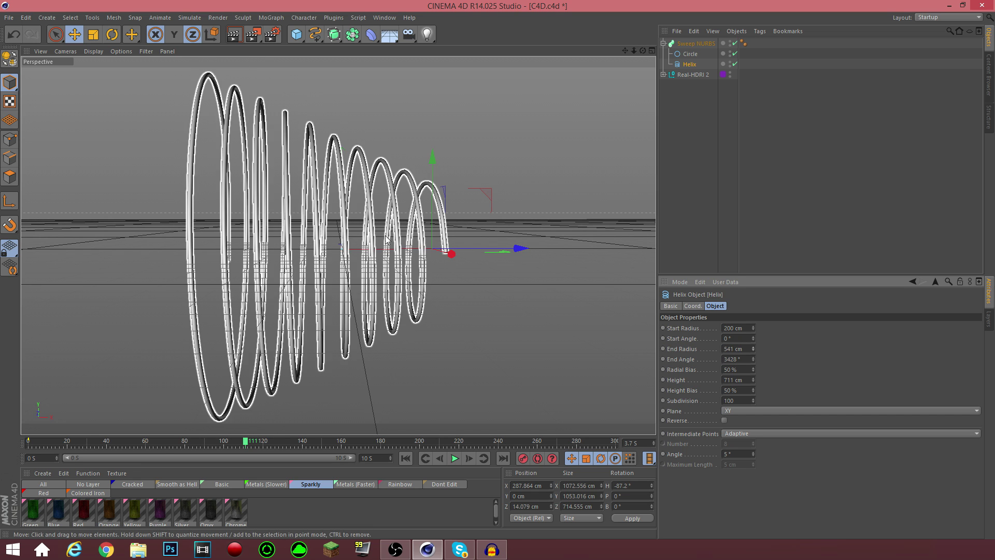
click(666, 182)
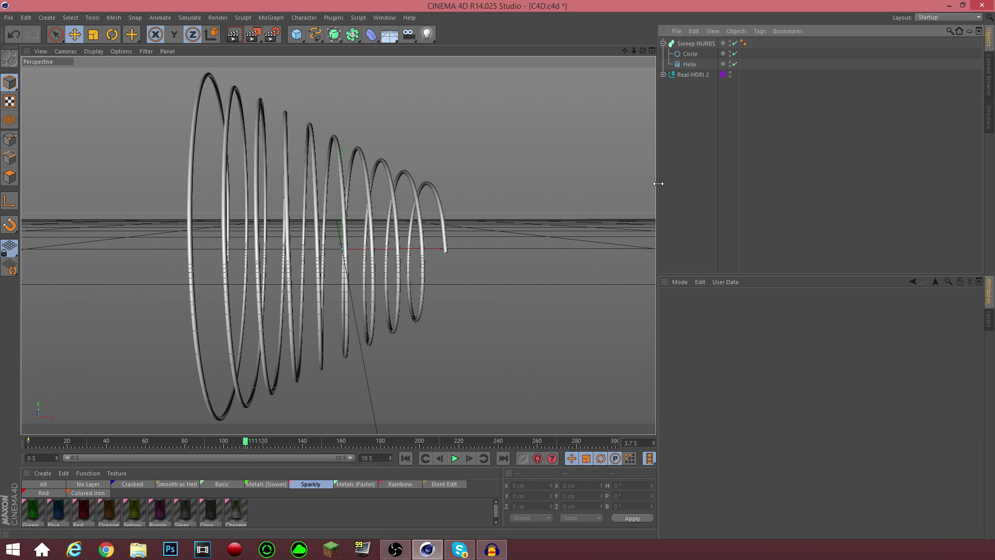
Step: Try out the Sweep NURBS growth by lowering End Growth and returning it to 100%
click(688, 47)
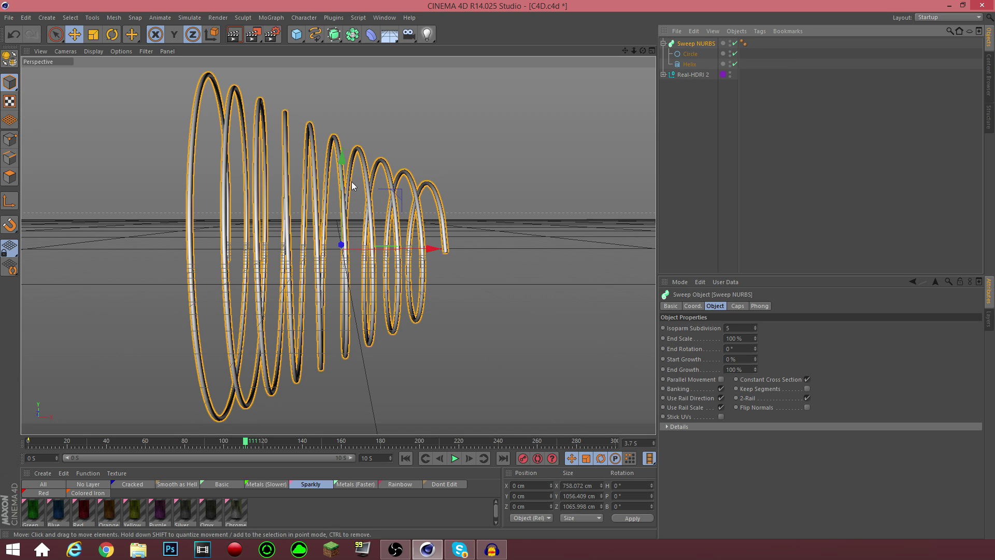
click(689, 360)
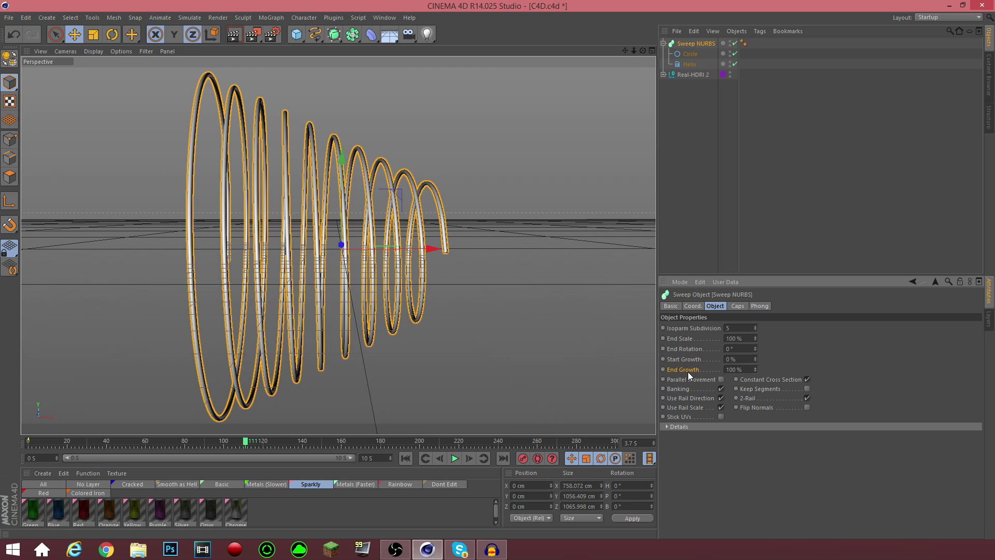
click(687, 359)
drag(755, 370, 755, 409)
mouse_move(755, 370)
mouse_down()
mouse_move(755, 335)
mouse_move(755, 378)
mouse_move(756, 334)
mouse_move(755, 359)
mouse_up()
Step: Keyframe the sweep's End Growth from 0% at frame 80 to 100% at frame 120
drag(175, 444, 184, 444)
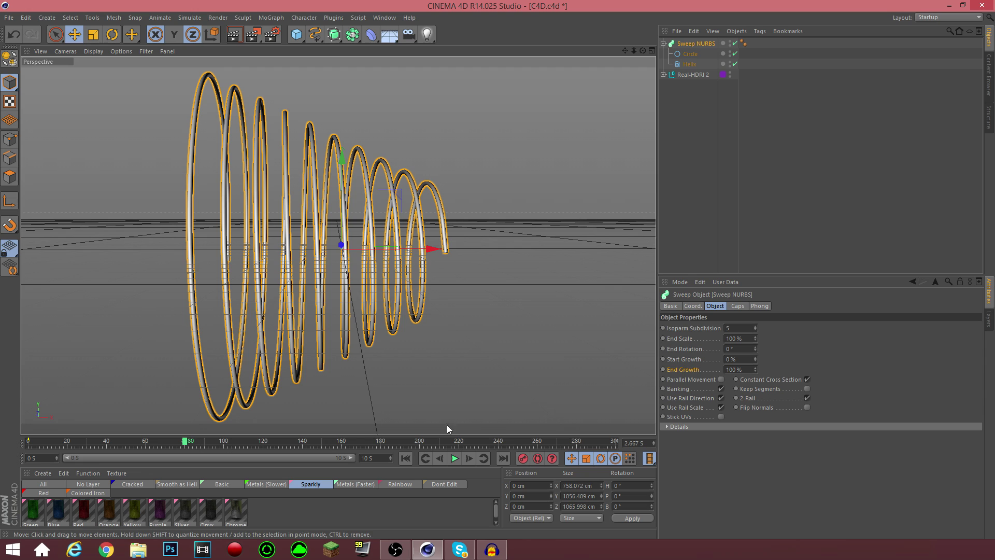
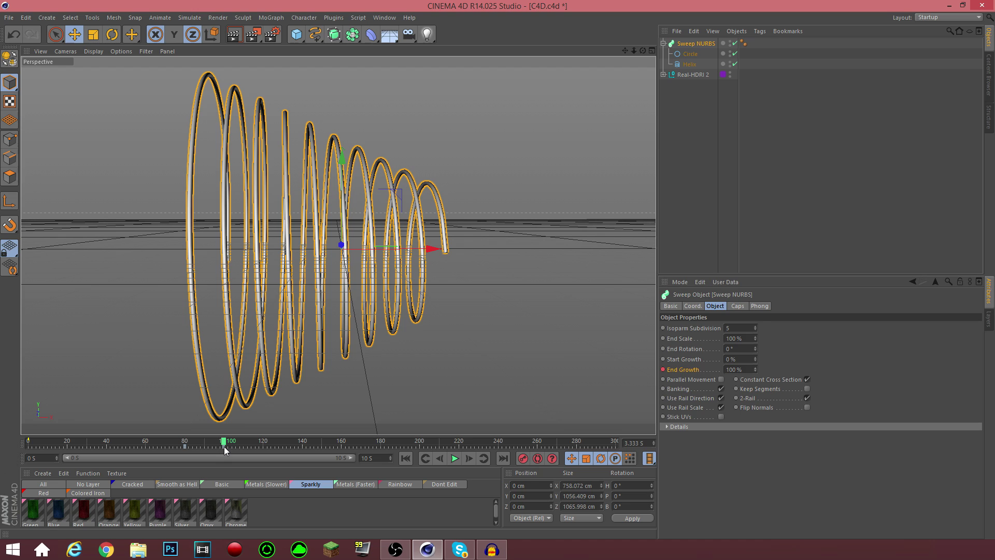
drag(224, 446, 262, 443)
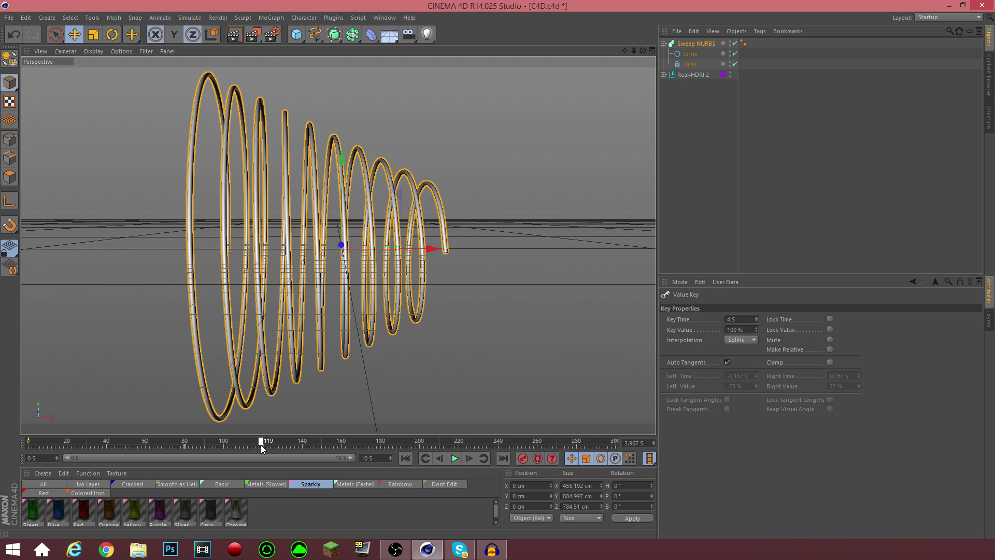
click(283, 449)
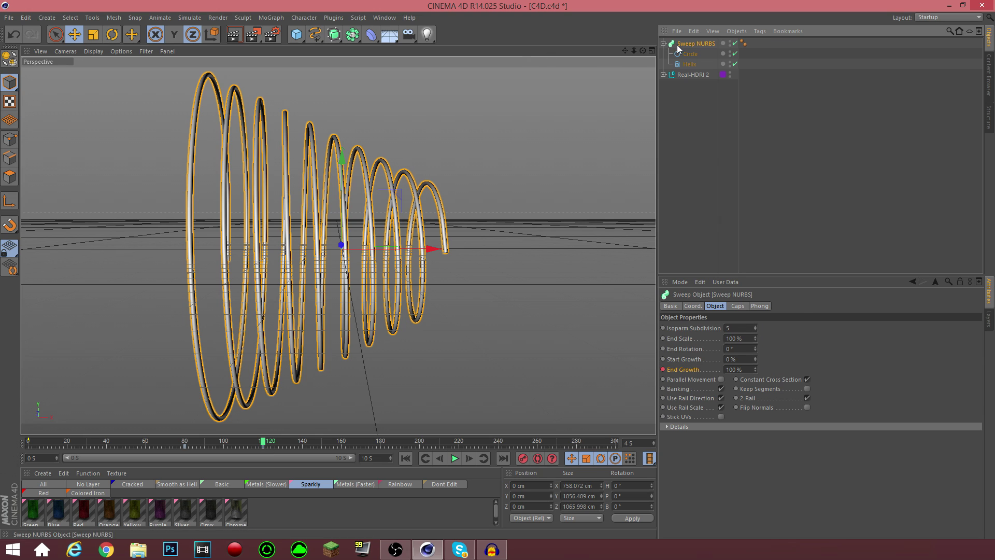
Step: Keyframe the sweep's Start Growth at 0% on frame 100 and 100% on frame 130
drag(257, 444, 223, 446)
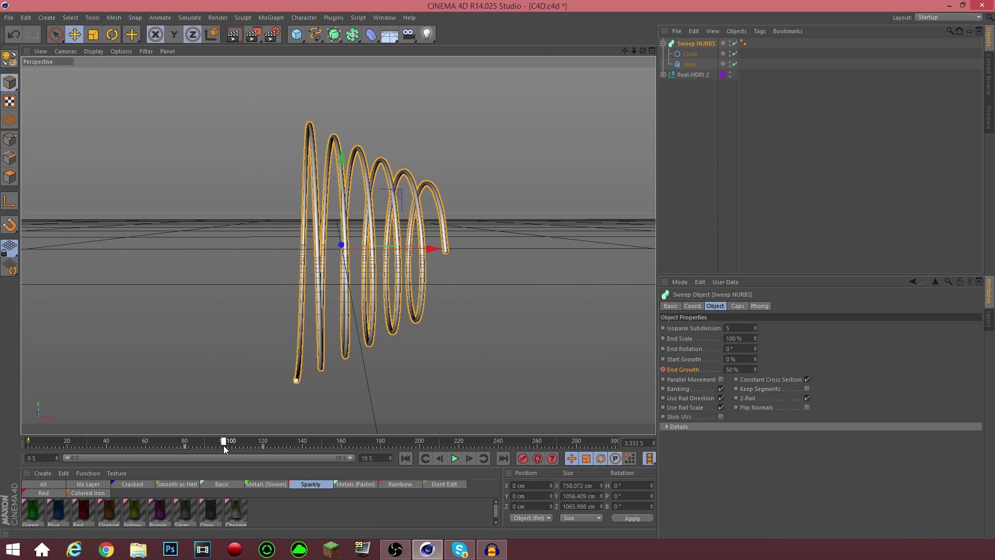
ctrl+click(664, 359)
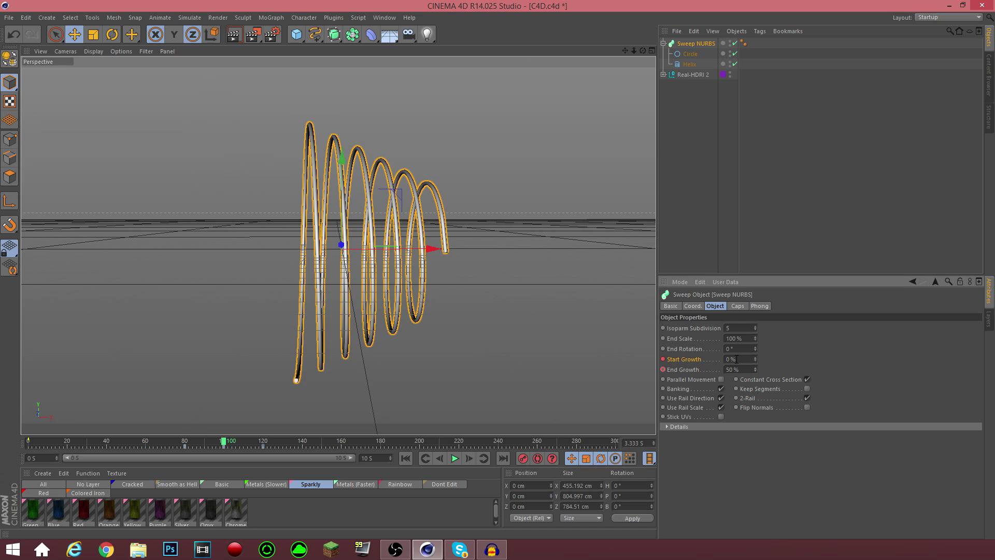
drag(223, 444, 302, 448)
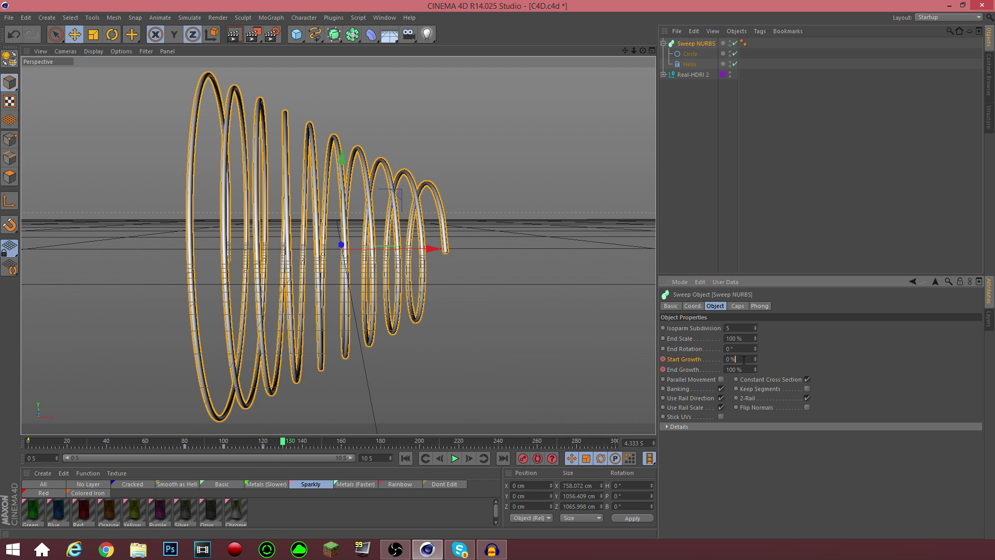
drag(755, 359, 755, 326)
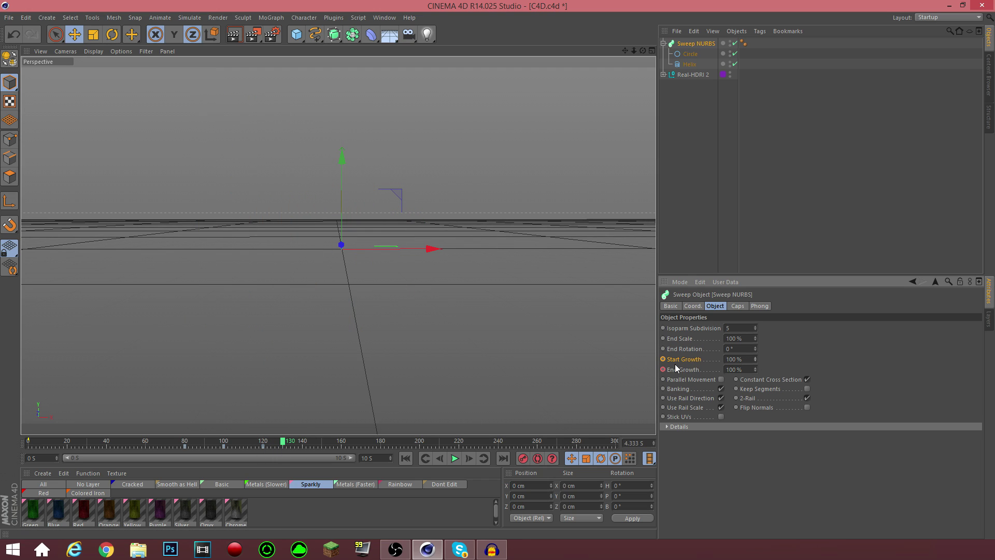
Step: Play the sweep growth animation from before frame 80
drag(283, 442, 150, 444)
click(455, 459)
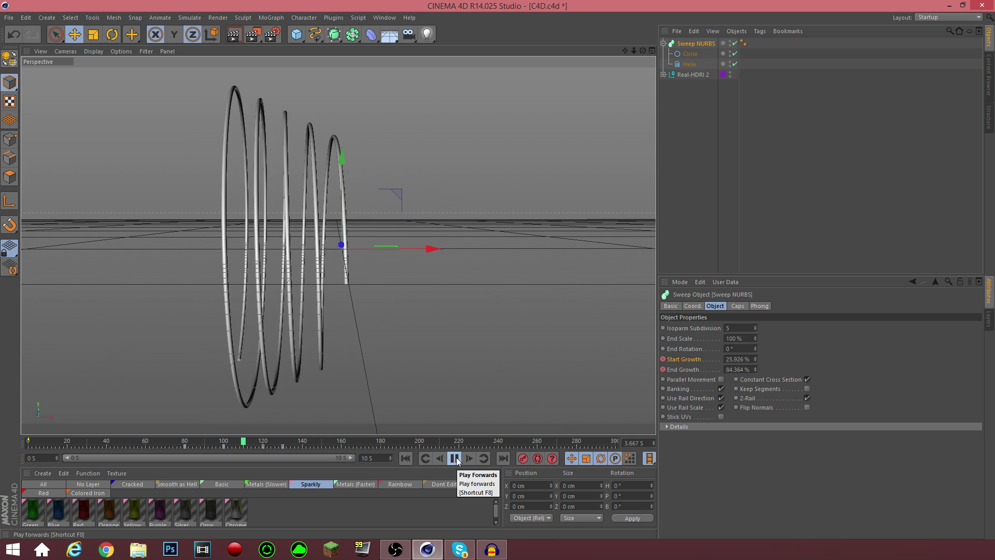
Step: End the growth preview at frame 138 and delete the spiral sweep with its circle and helix
click(455, 459)
drag(278, 446, 298, 428)
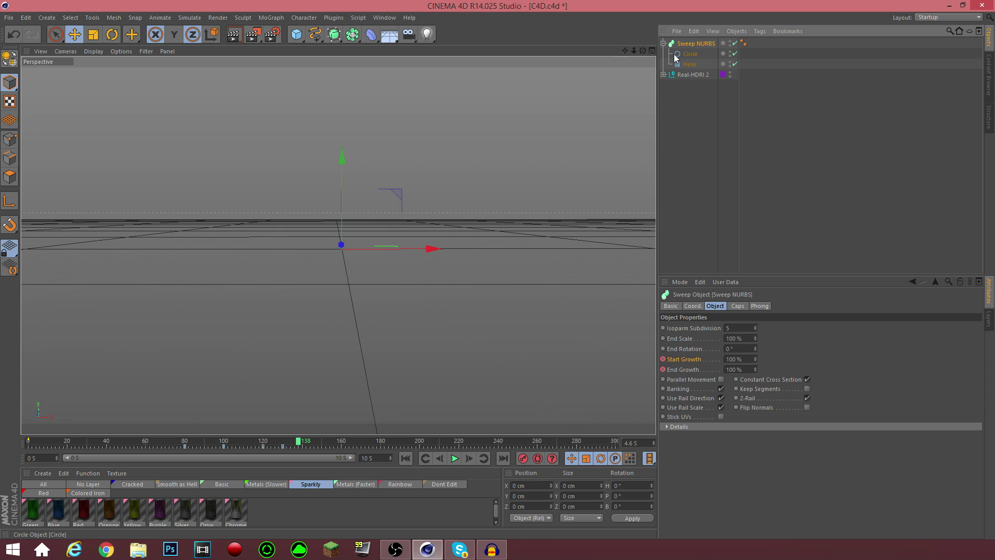
key(Delete)
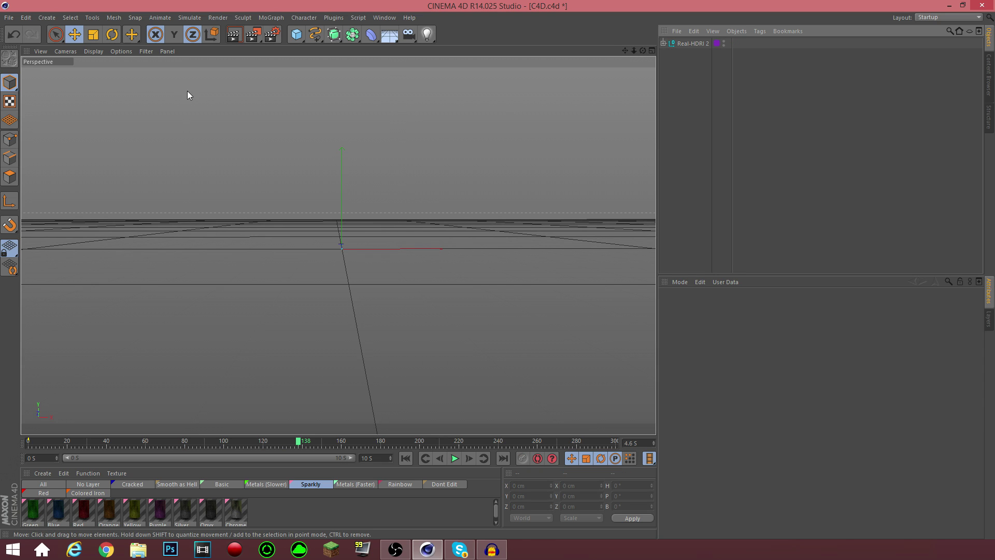
Step: Add a new Sweep NURBS object and a Flower spline to the scene
click(334, 34)
click(377, 87)
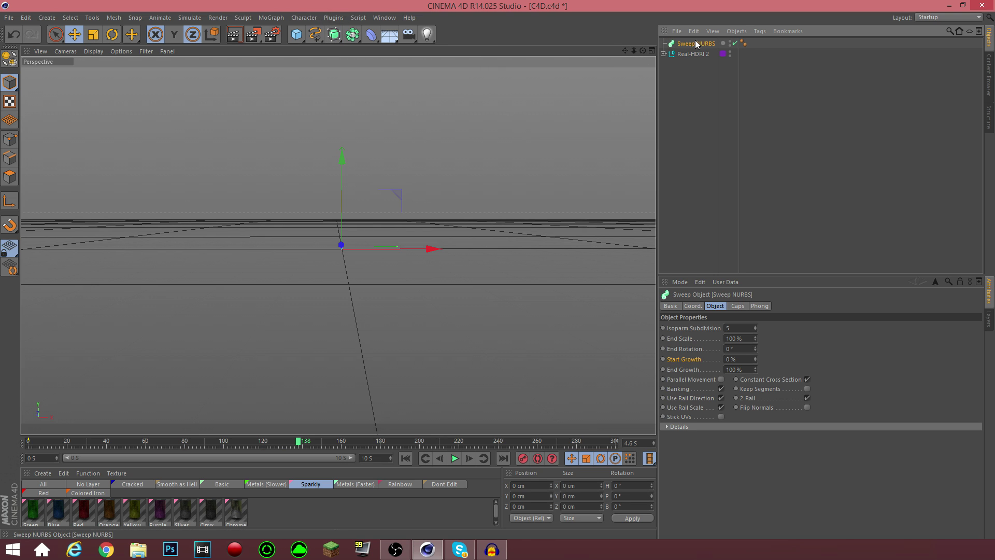
click(695, 68)
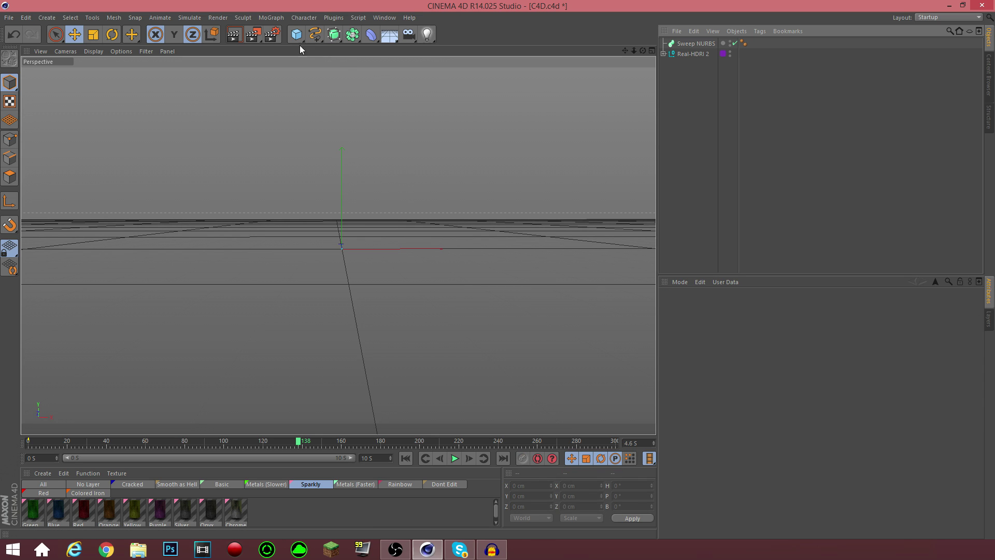
click(316, 35)
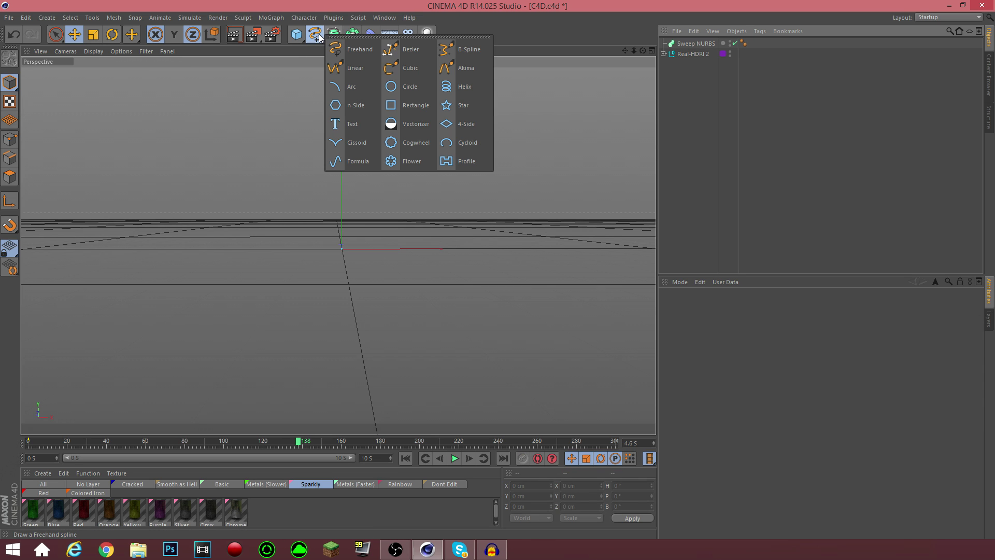
click(417, 158)
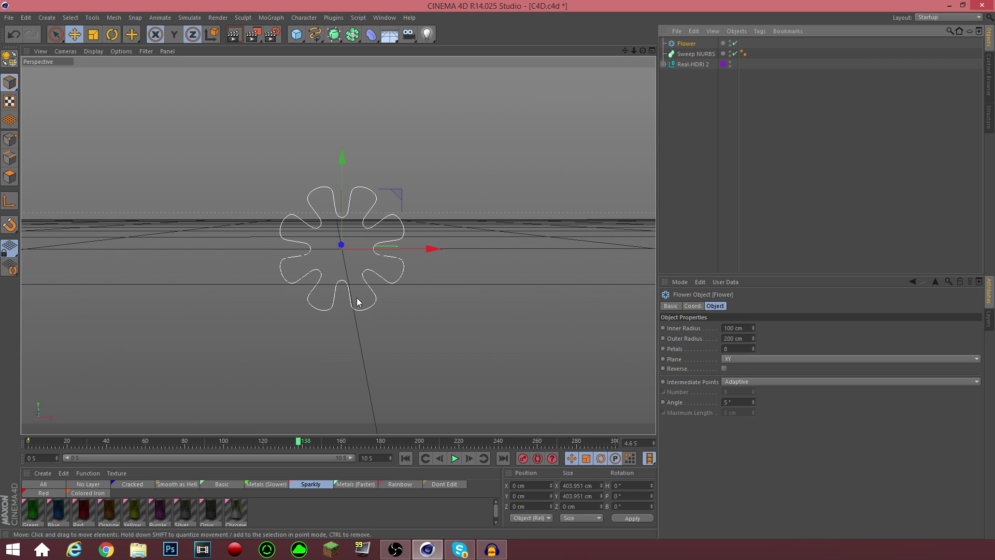
Step: Nest a circle with an 8 cm radius as the profile and the flower as the path inside the Sweep NURBS
click(332, 36)
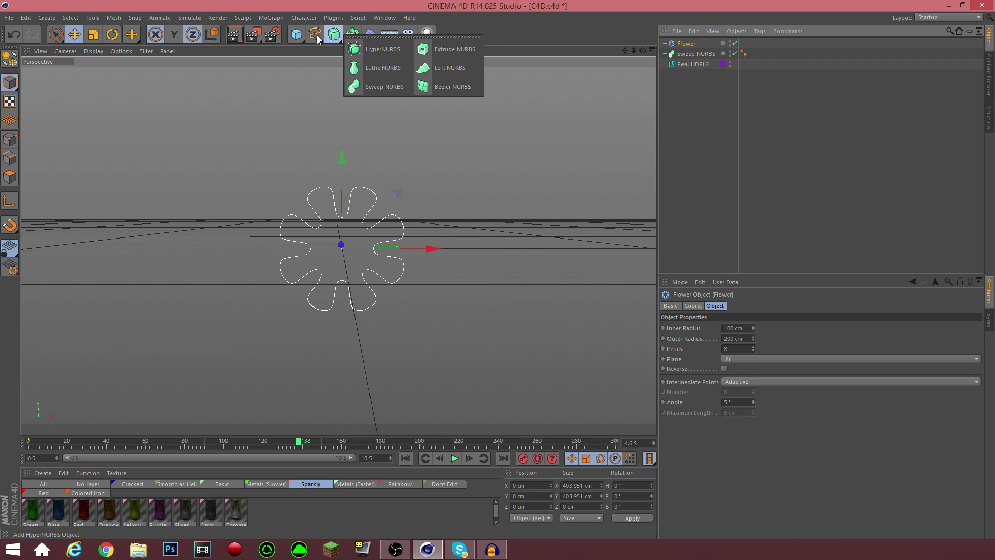
click(322, 34)
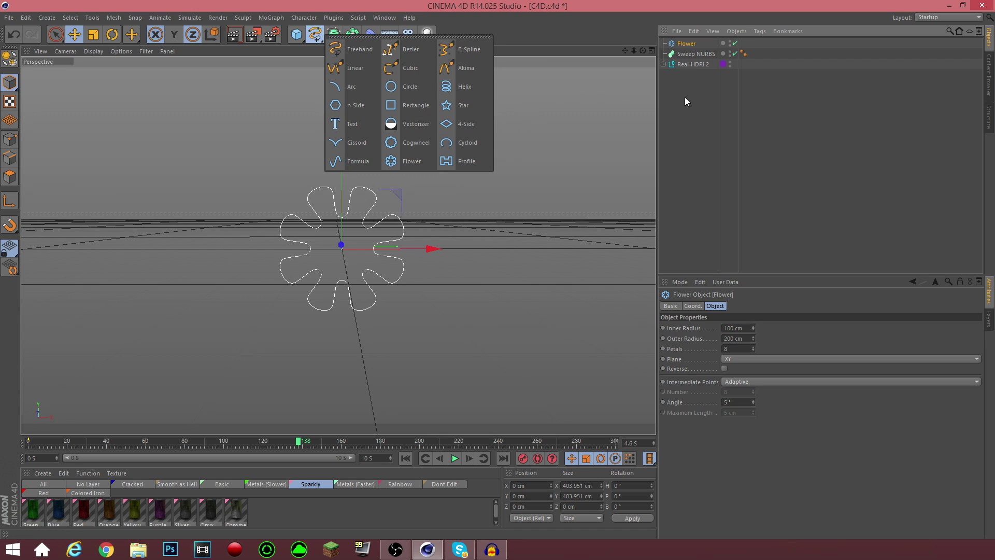
click(315, 34)
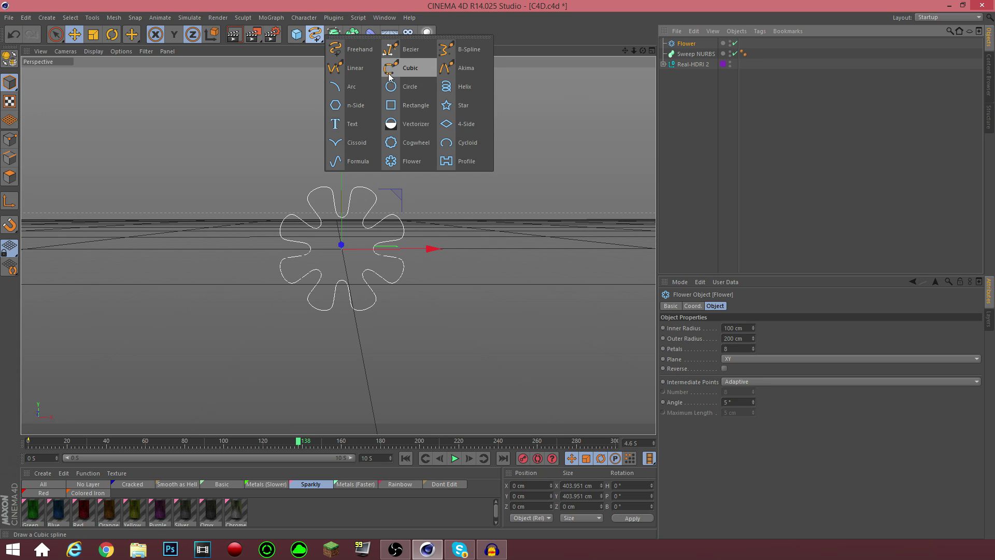
click(401, 68)
drag(684, 44, 691, 67)
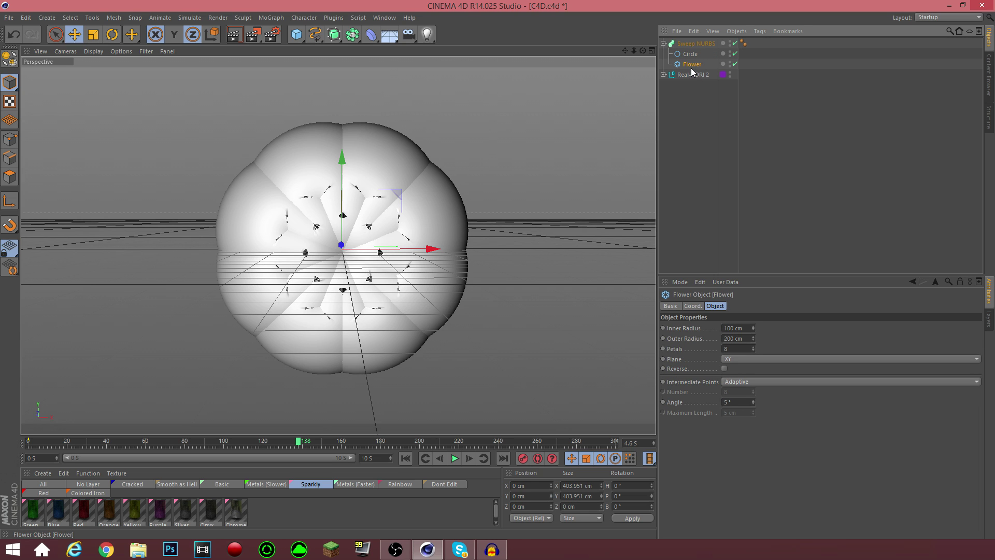
click(691, 55)
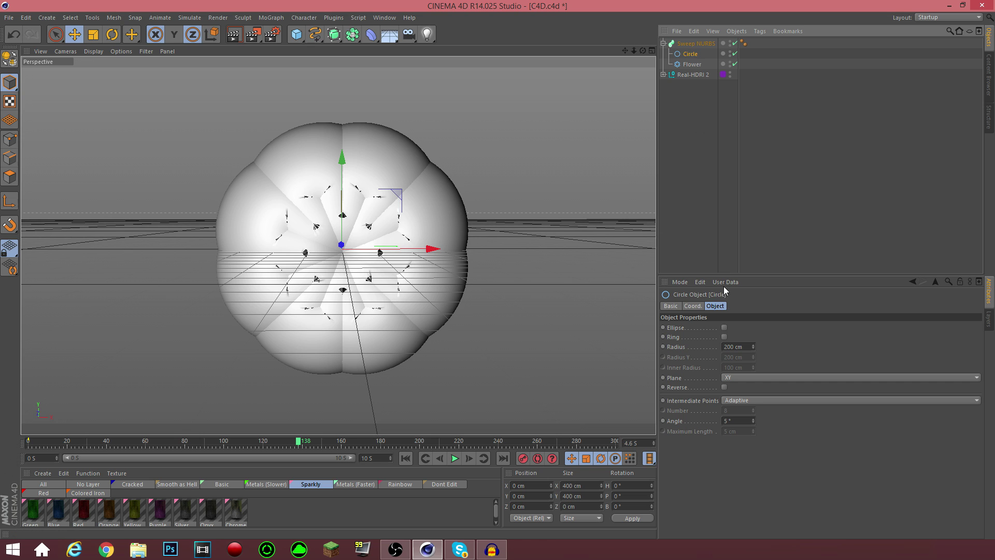
drag(753, 347, 752, 358)
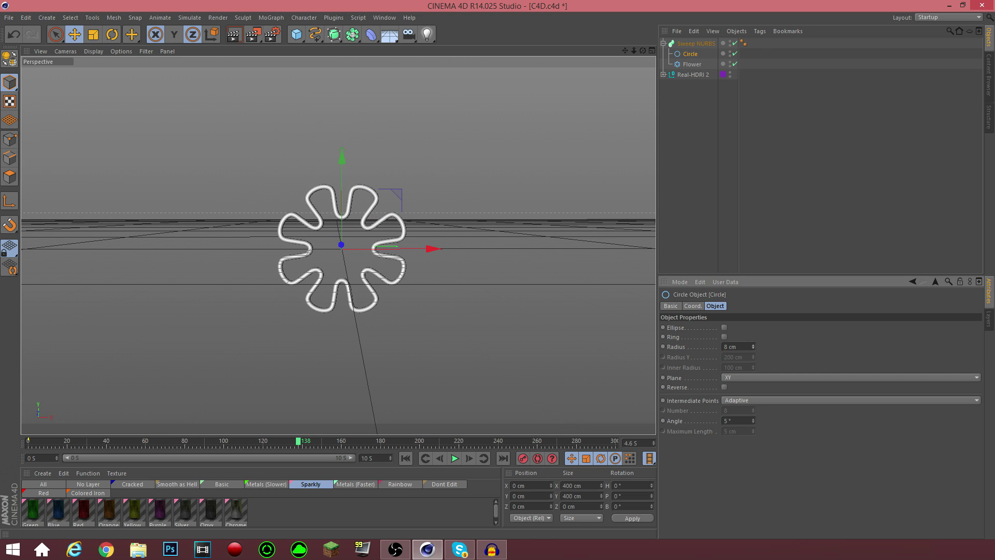
Step: Try out the flower sweep's End Growth and delete the sweep together with its splines
click(696, 44)
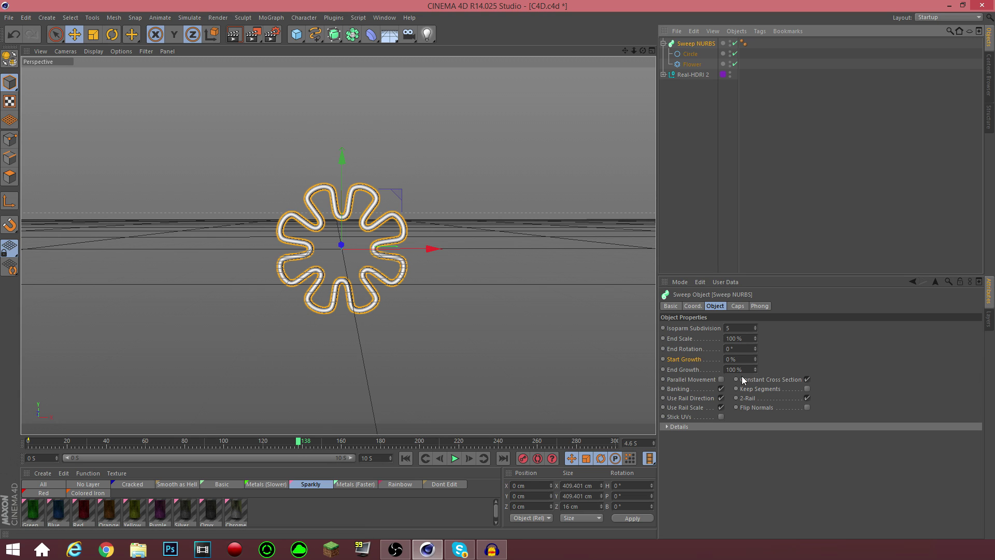
mouse_move(756, 367)
mouse_down()
mouse_move(756, 382)
mouse_move(756, 362)
mouse_up()
key(Delete)
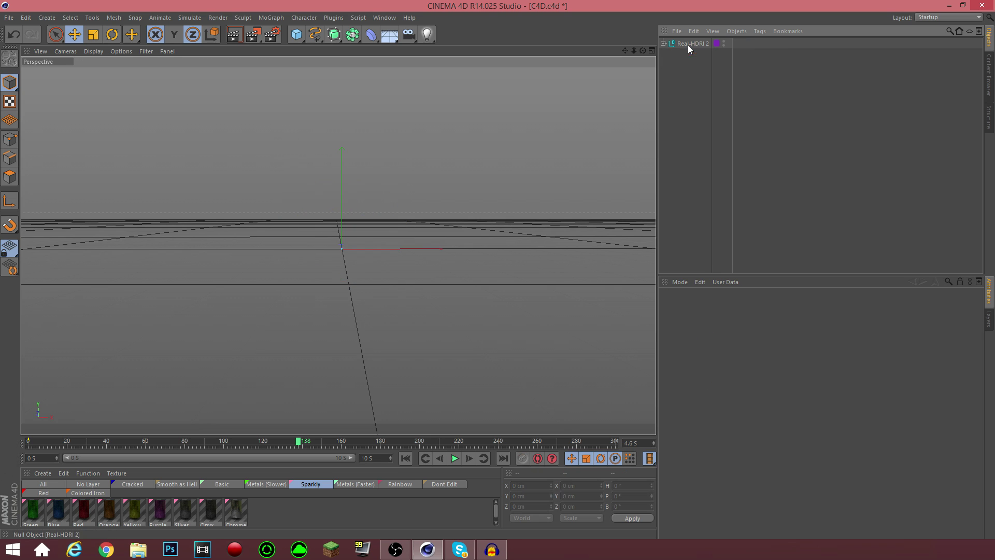
Step: Create a Star spline with 39 points and scale it up to about 859 cm across
click(313, 31)
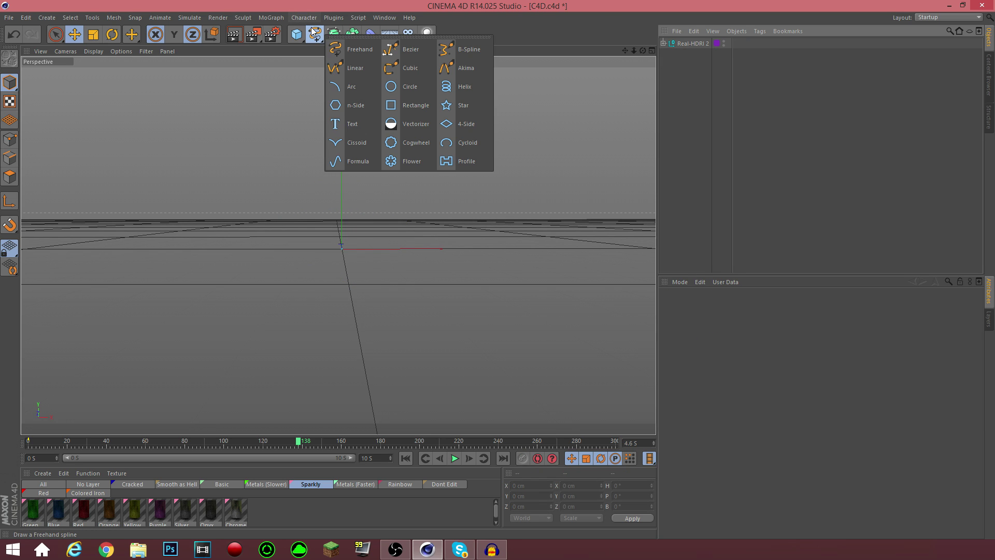
click(453, 107)
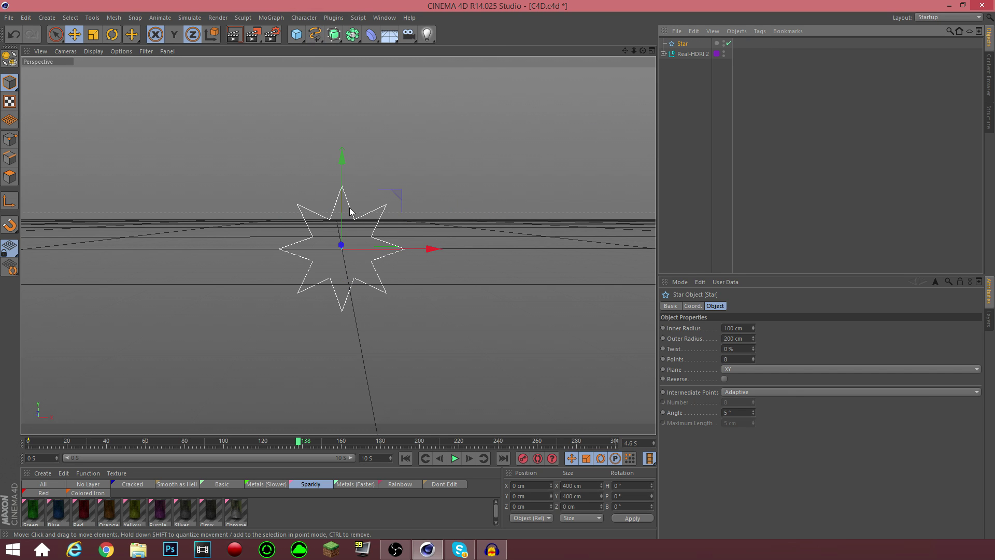
drag(753, 357, 753, 318)
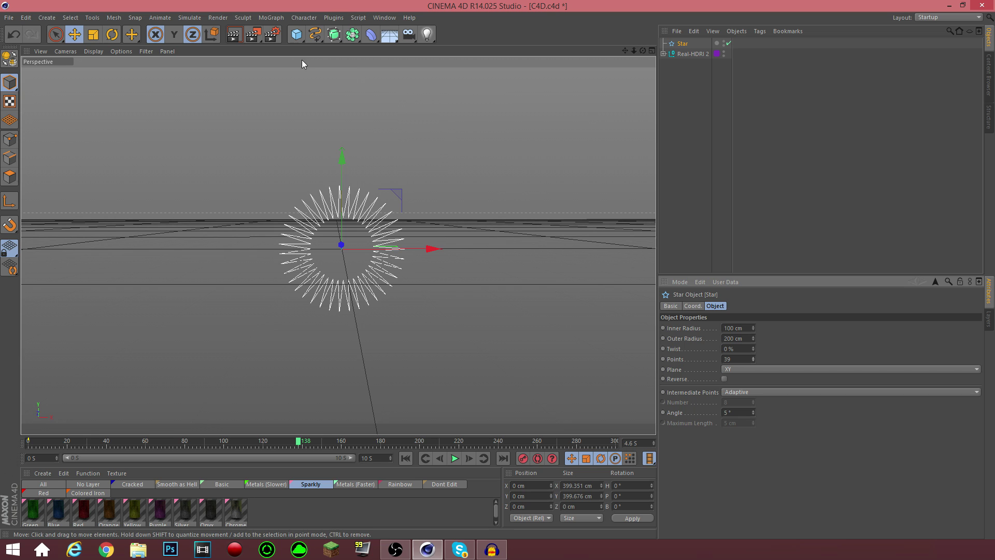
click(96, 36)
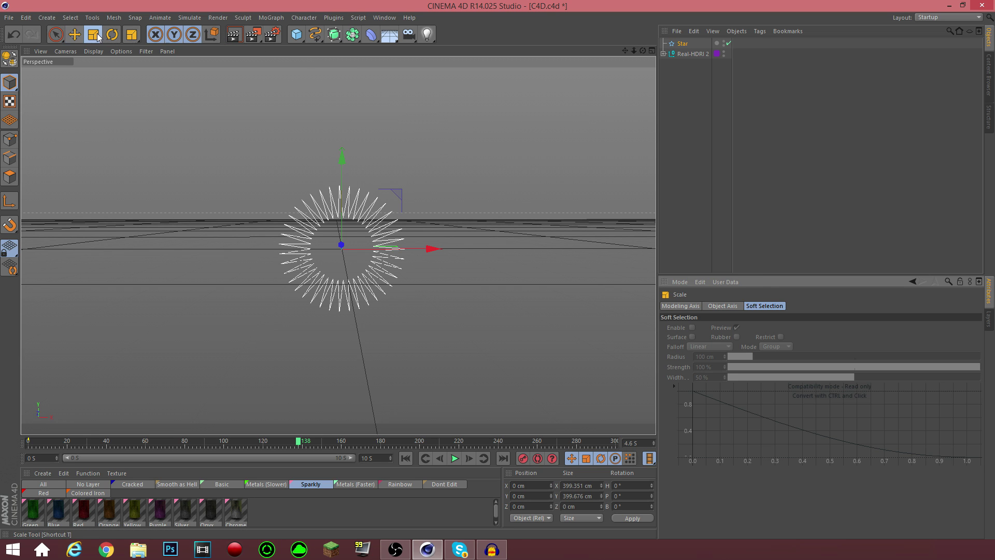
mouse_move(464, 194)
mouse_down()
mouse_move(549, 113)
mouse_move(518, 156)
mouse_move(480, 183)
mouse_up()
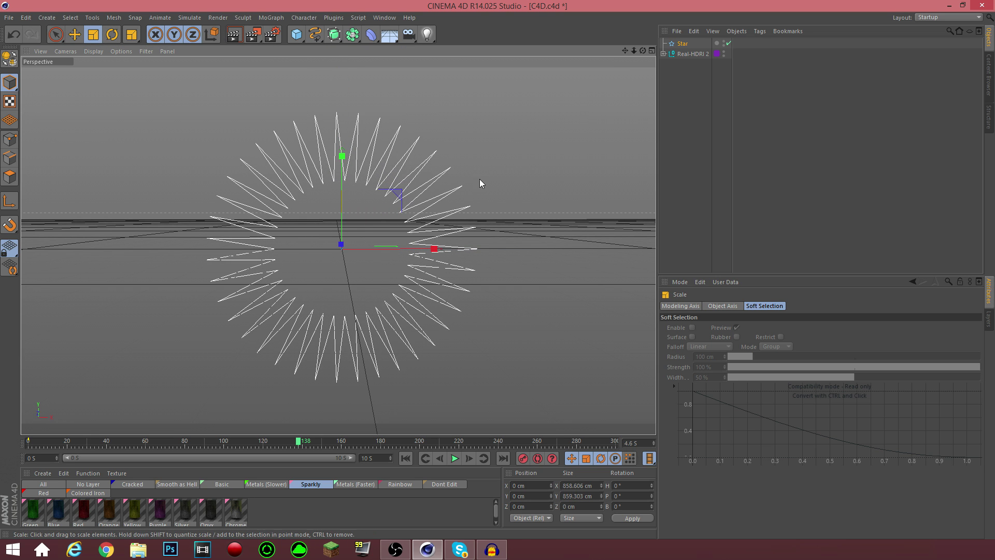
Step: Sweep a circle profile with an 8 cm radius along the star by nesting both in a new Sweep NURBS
click(686, 111)
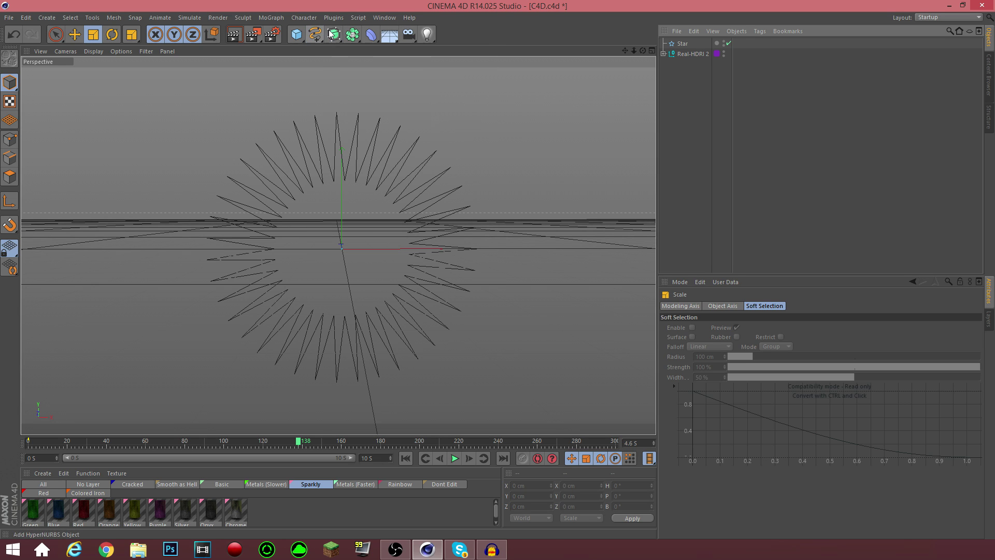
drag(330, 34, 381, 82)
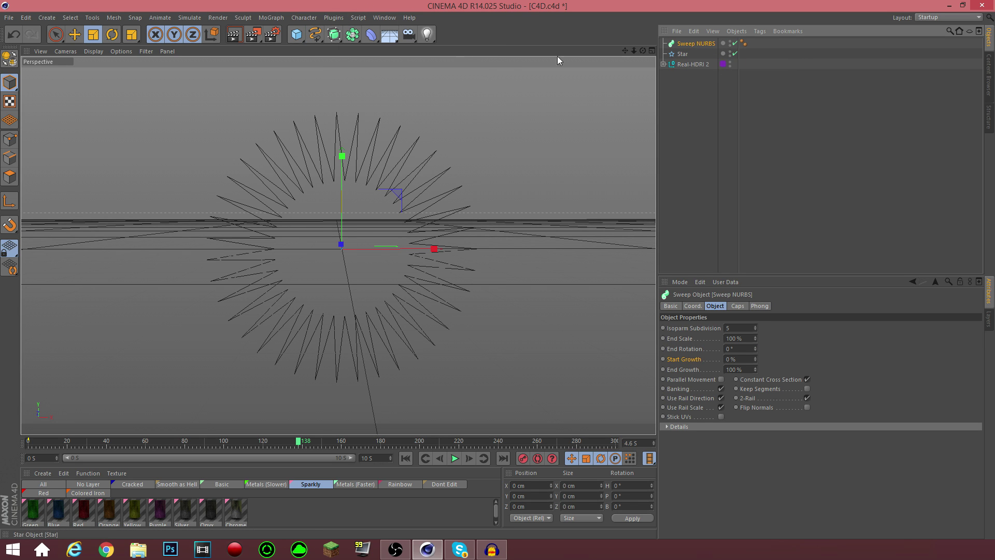
drag(316, 35, 383, 91)
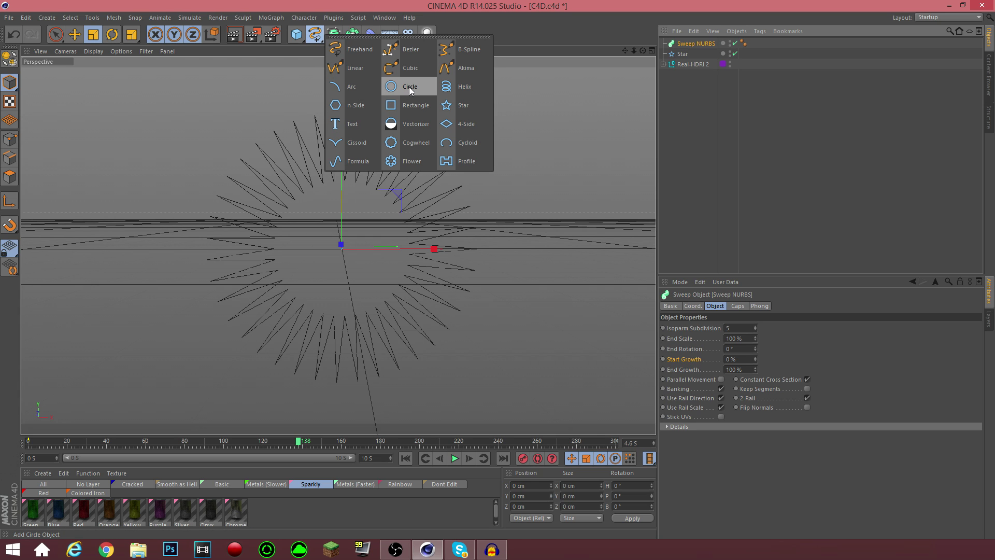
drag(409, 86, 409, 86)
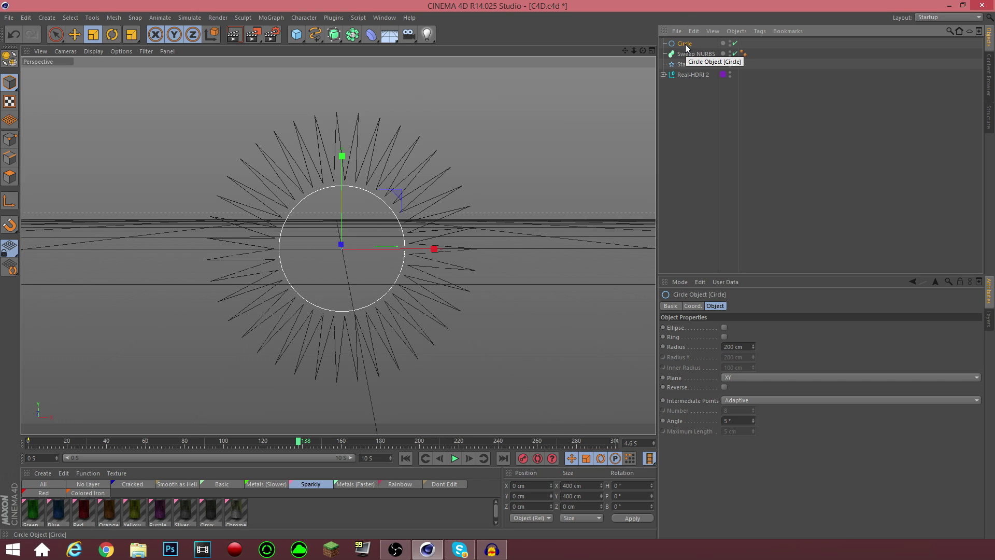
drag(685, 45, 689, 69)
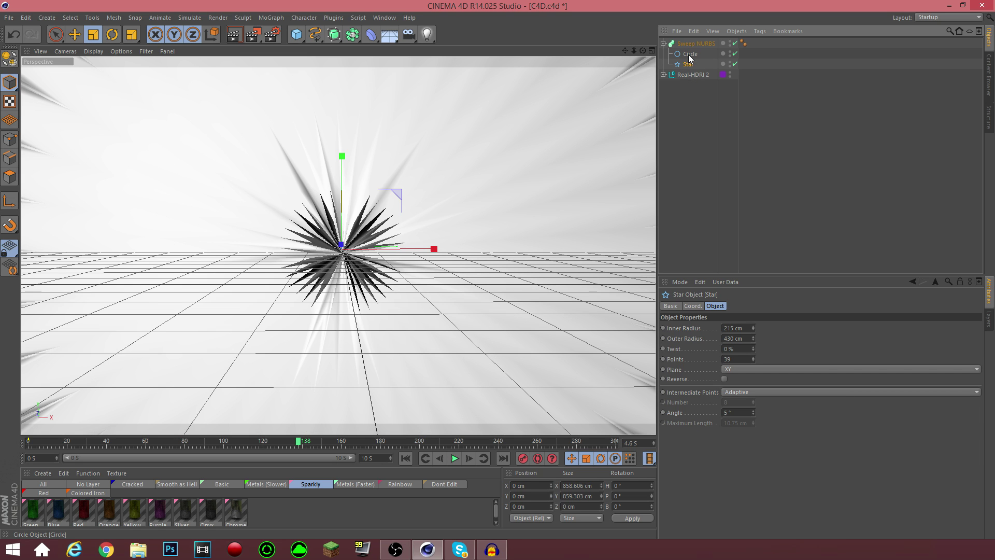
click(689, 55)
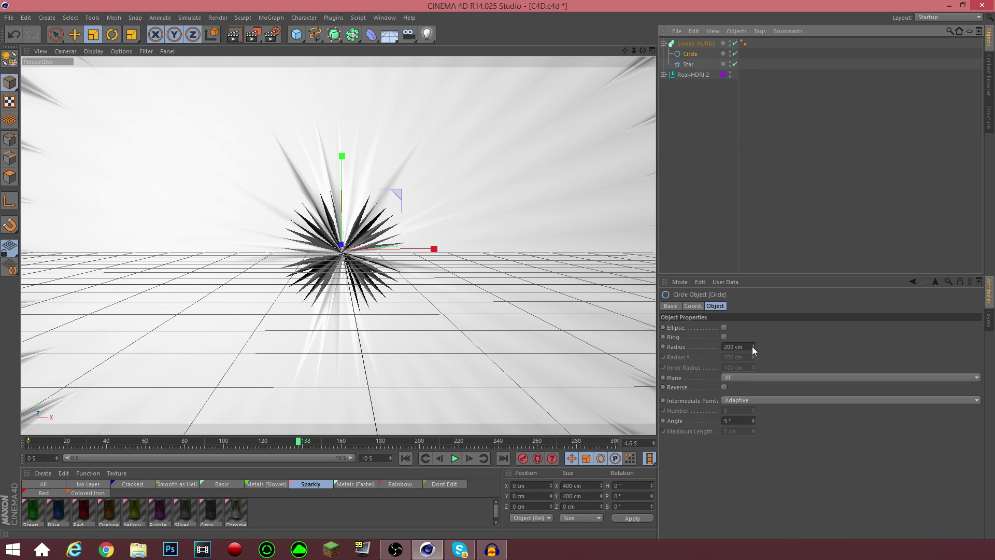
drag(751, 347, 751, 379)
Step: Try out the star sweep's End Growth and return it to 100%
click(700, 44)
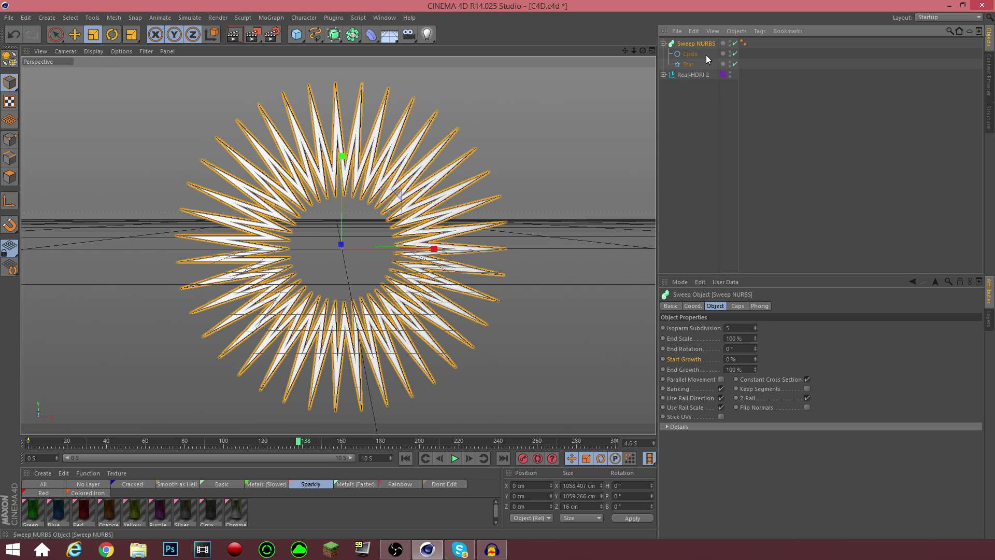
mouse_move(756, 372)
mouse_down()
mouse_move(756, 388)
mouse_move(756, 371)
mouse_up()
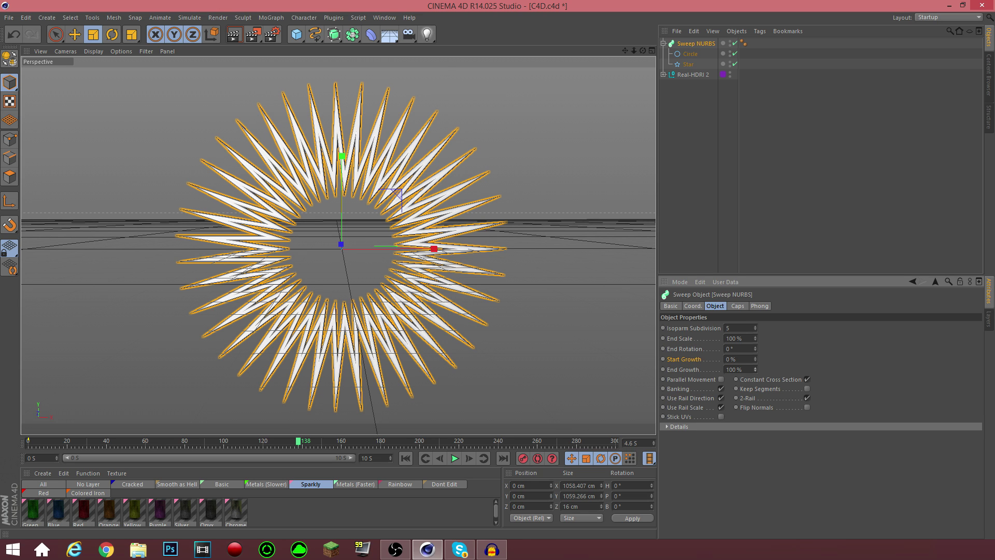
click(695, 170)
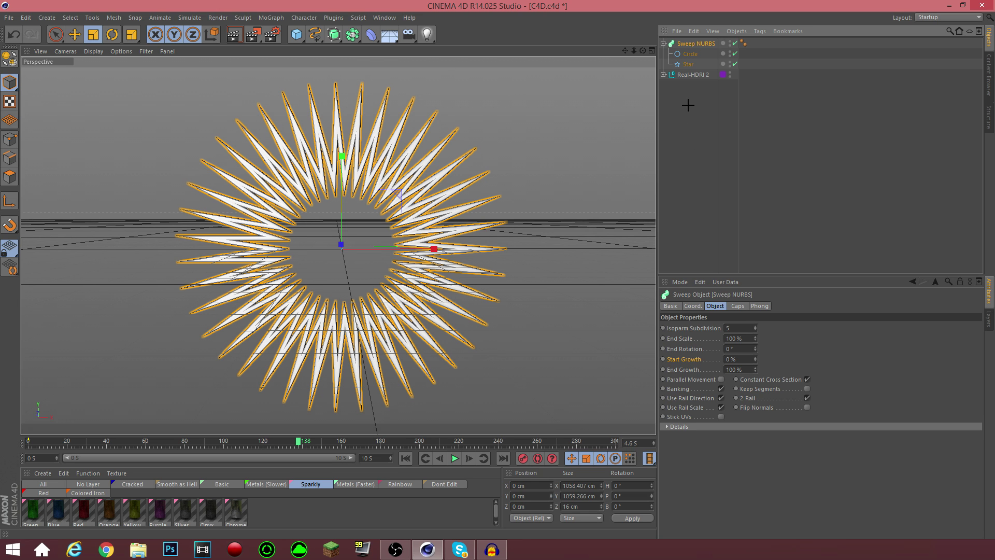
Step: Replace the star sweep's circle profile with a Rectangle spline placed above the star inside the Sweep NURBS
click(694, 55)
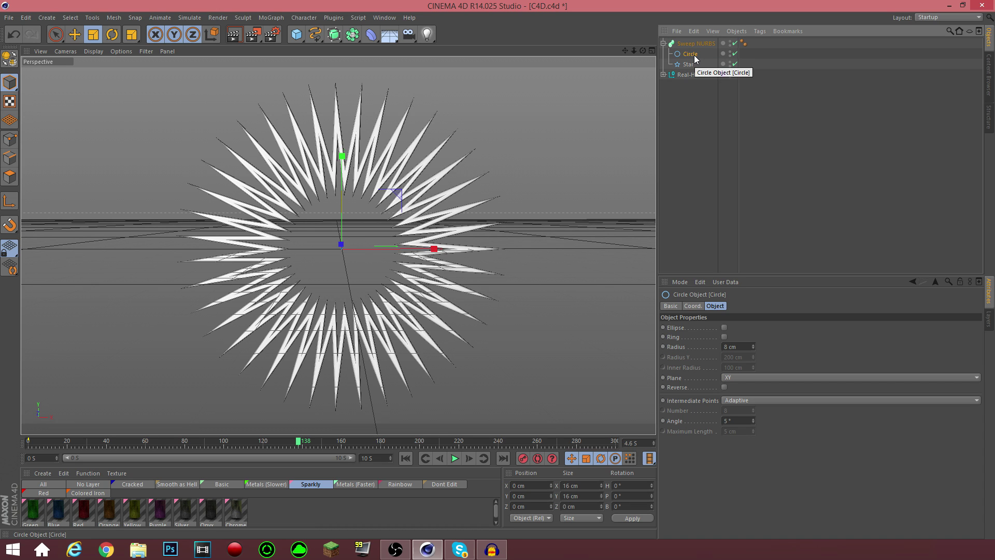
key(Delete)
drag(314, 34, 351, 65)
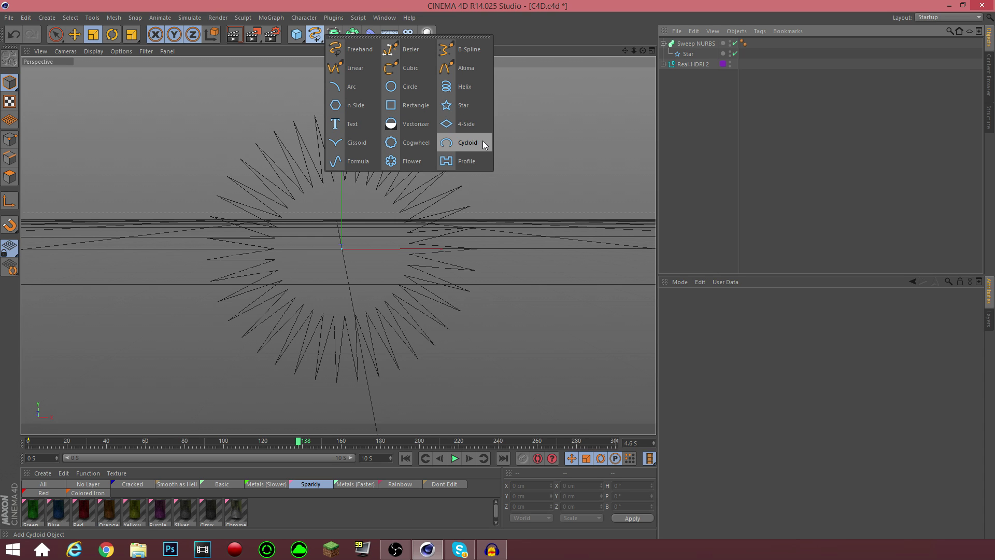
click(411, 108)
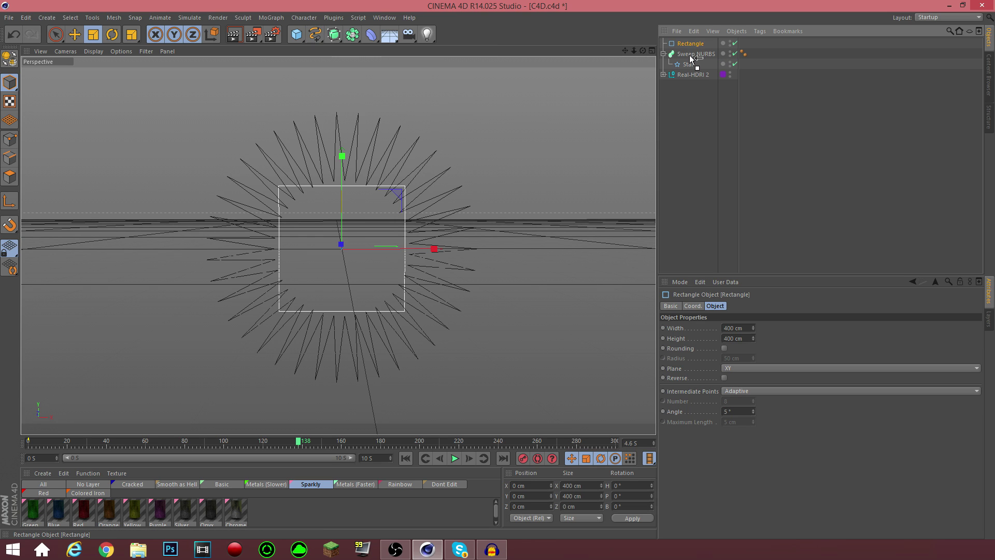
drag(691, 56, 690, 56)
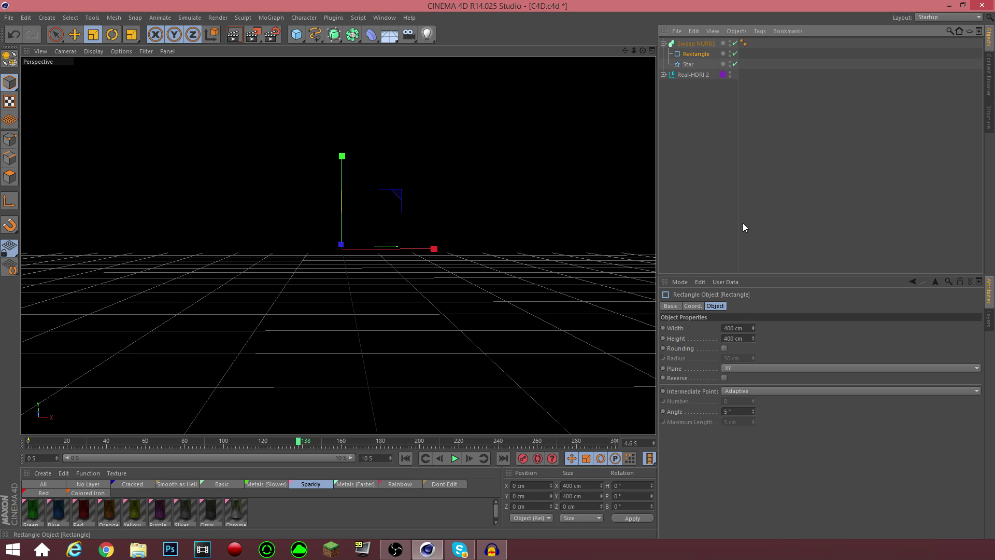
Step: Set the profile rectangle's height and width to 20 cm each
click(737, 338)
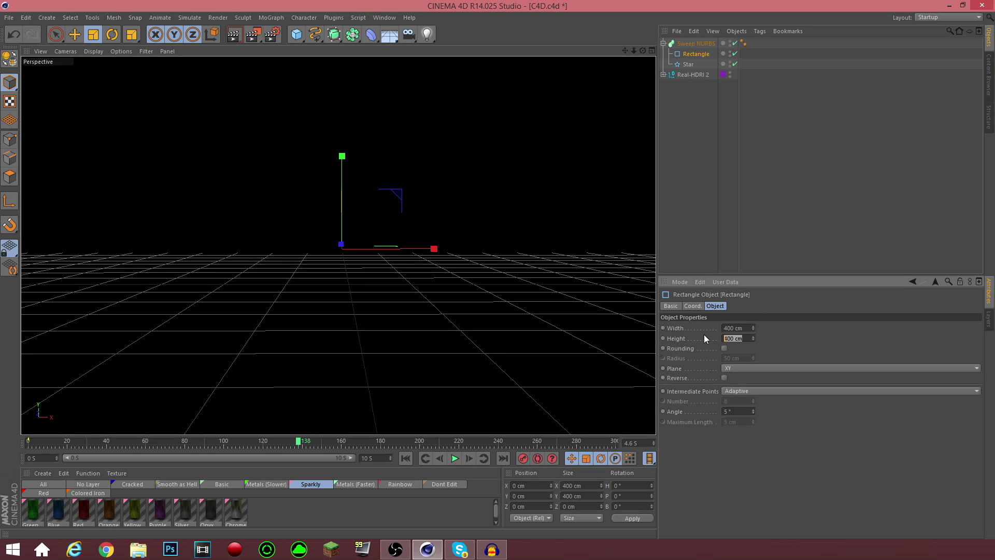
text(20)
key(Return)
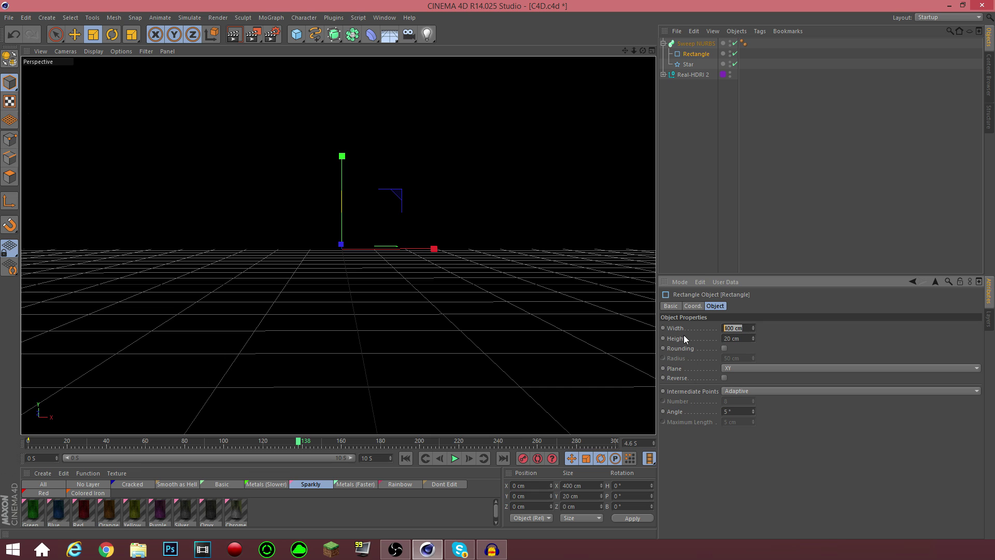
text(20)
key(Return)
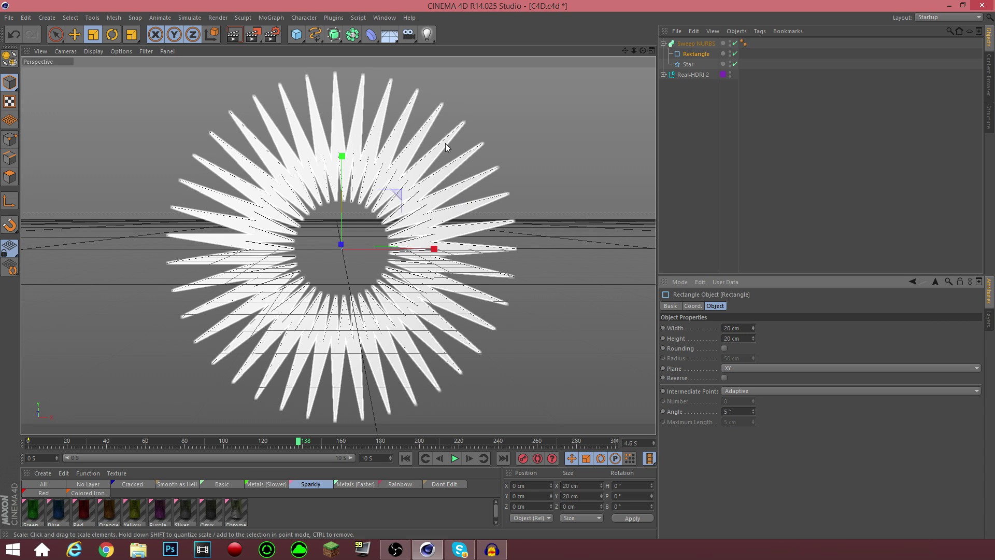
Step: Replace the profile rectangle with a Circle spline of 10 cm radius, placed above the star inside the Sweep NURBS
mouse_move(642, 50)
mouse_down()
mouse_move(689, 51)
mouse_move(639, 50)
mouse_up()
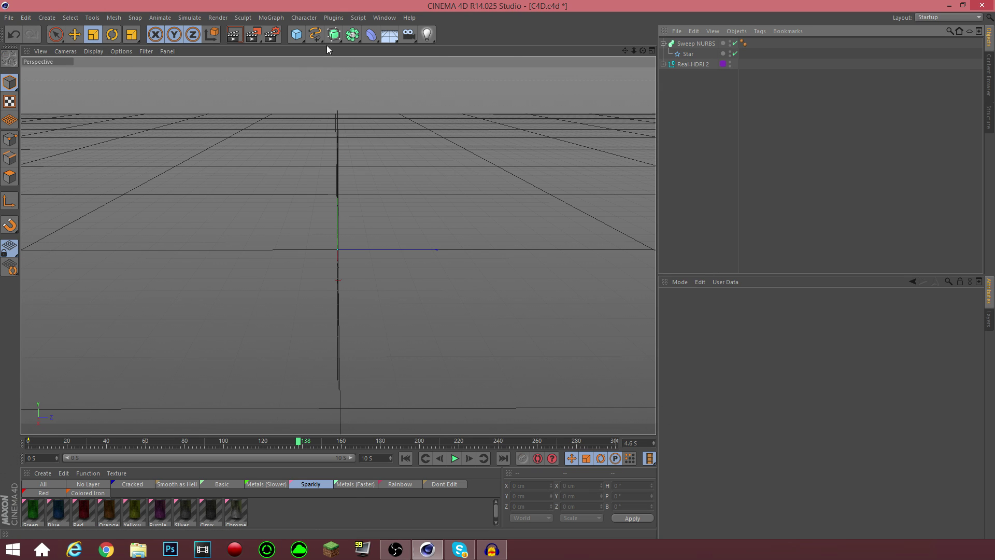
drag(315, 34, 355, 102)
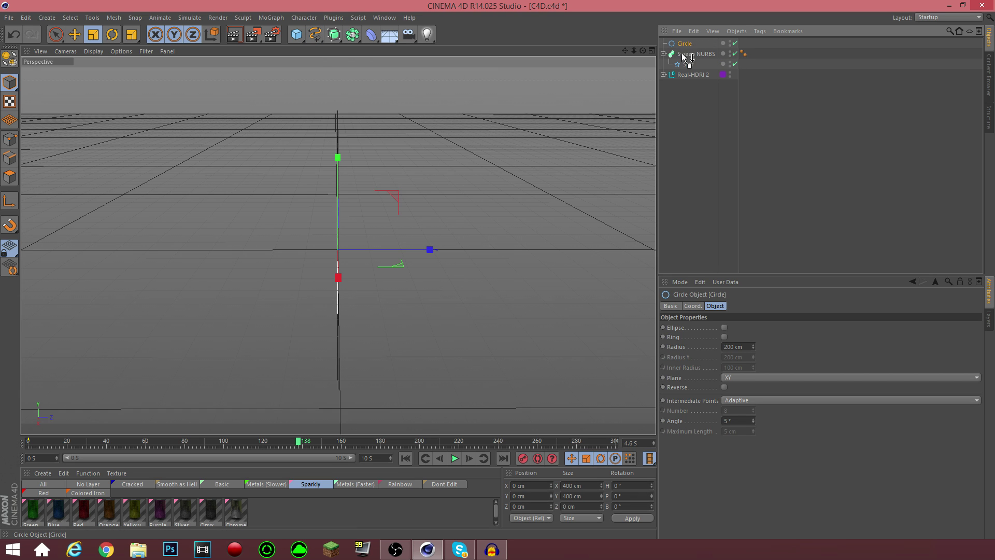
drag(684, 56, 686, 54)
drag(753, 344, 726, 347)
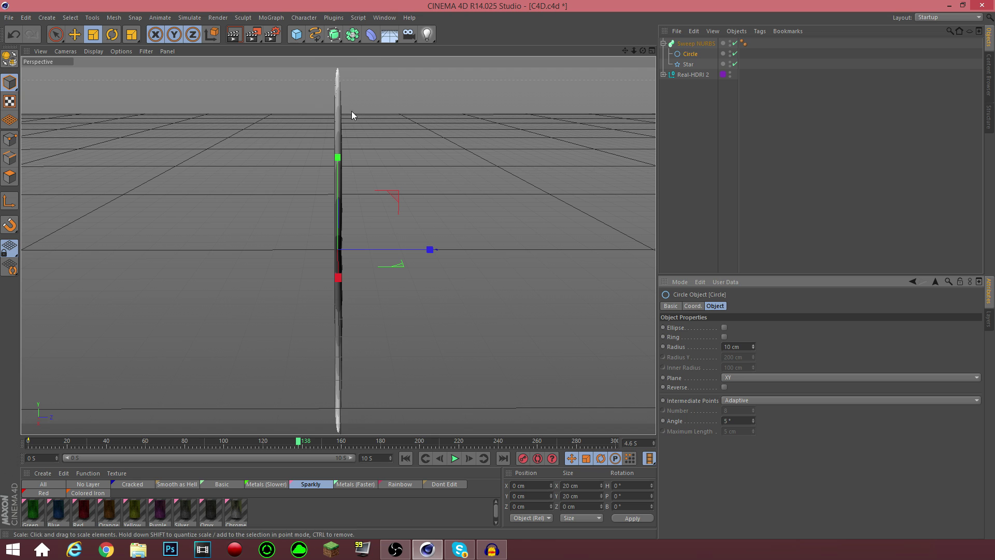
alt+drag(482, 171, 322, 191)
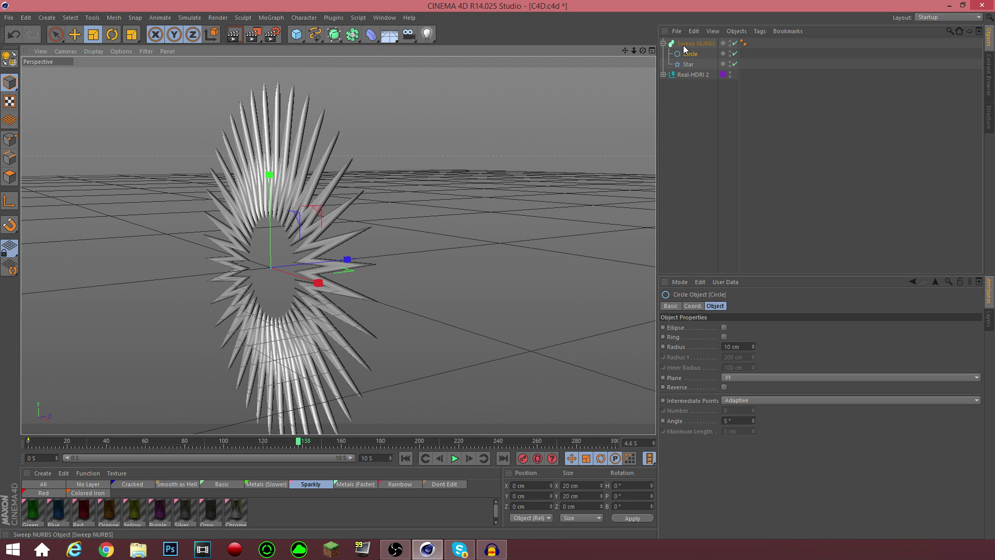
Step: Replace the circle profile with a second Star spline placed above the path star inside the Sweep NURBS
key(Delete)
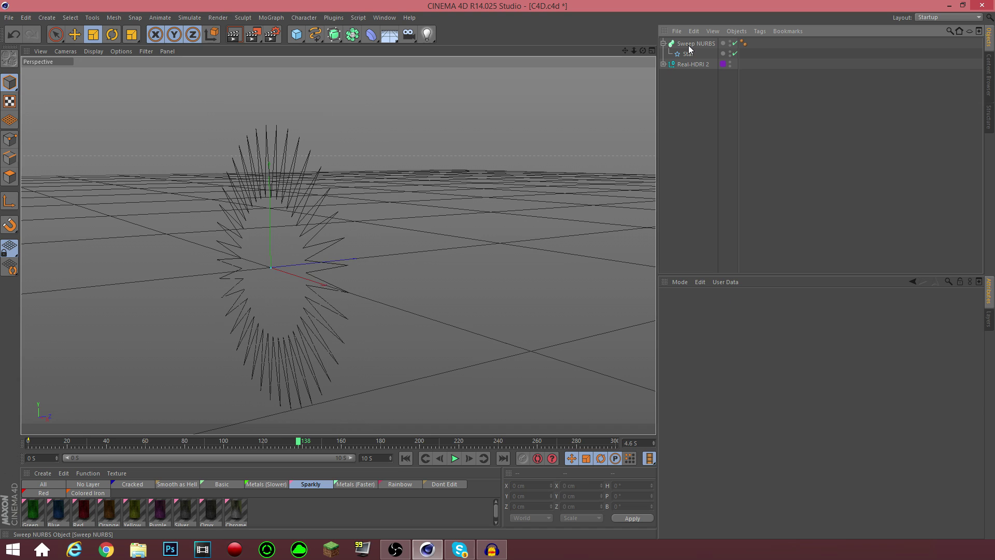
click(320, 36)
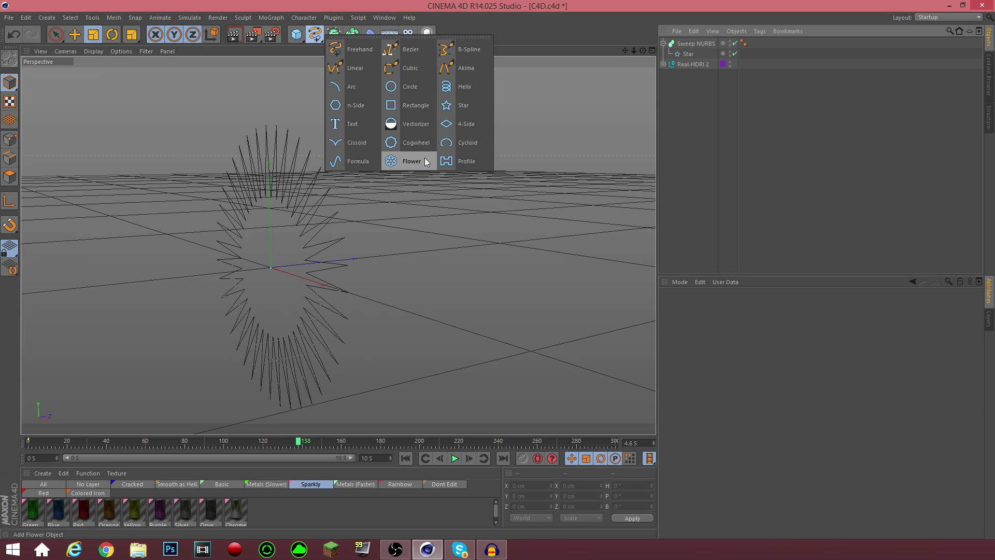
click(463, 105)
drag(683, 44, 686, 58)
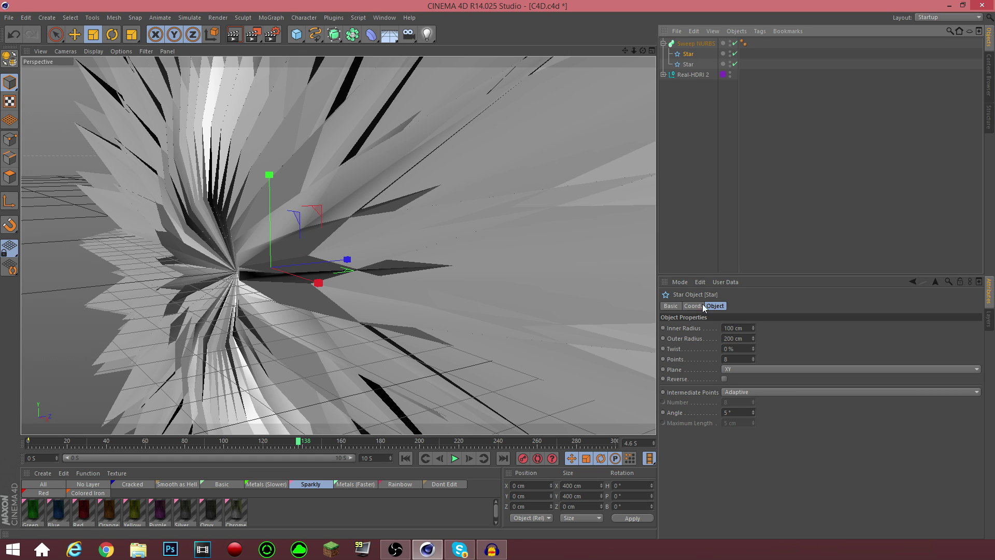
Step: Set the profile star's outer radius to 5 cm and inner radius to 11 cm, and move the timeline to frame 120
drag(753, 338, 754, 439)
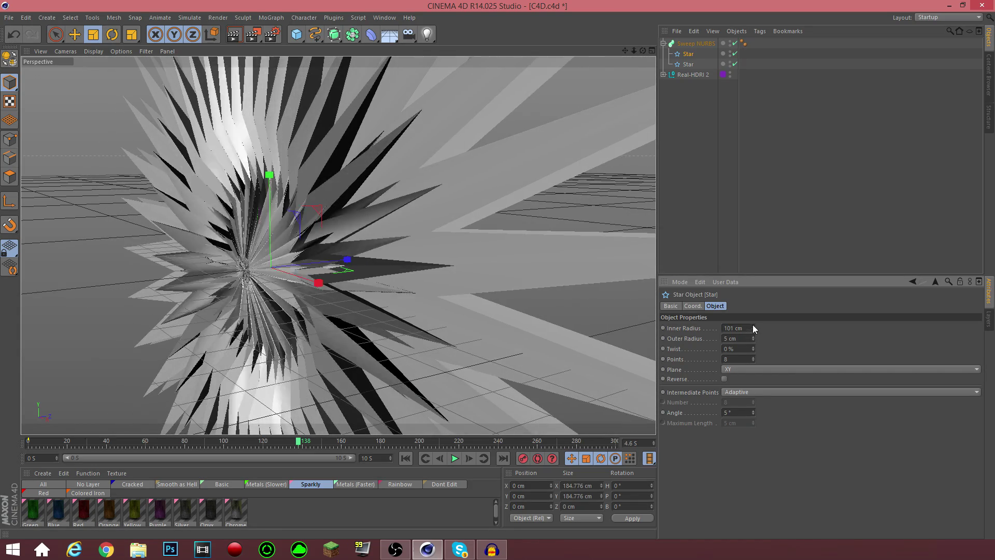
mouse_move(753, 328)
mouse_down()
mouse_move(754, 383)
mouse_move(753, 311)
mouse_up()
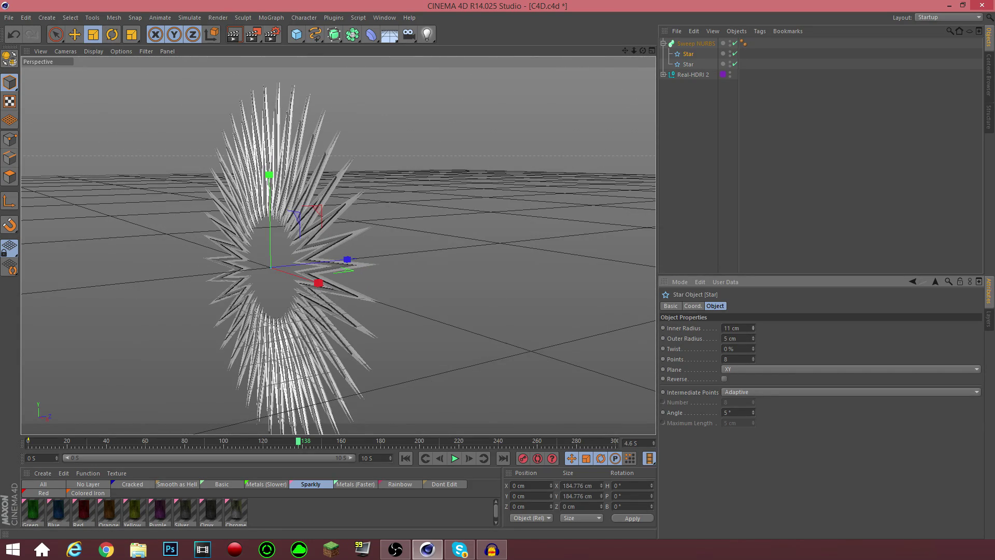
scroll(324, 226, up, 10)
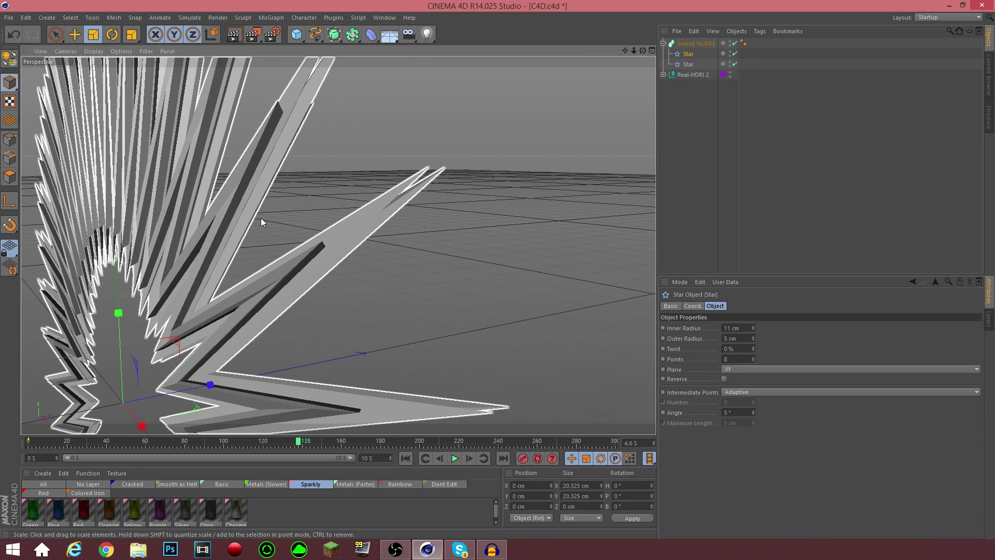
click(293, 442)
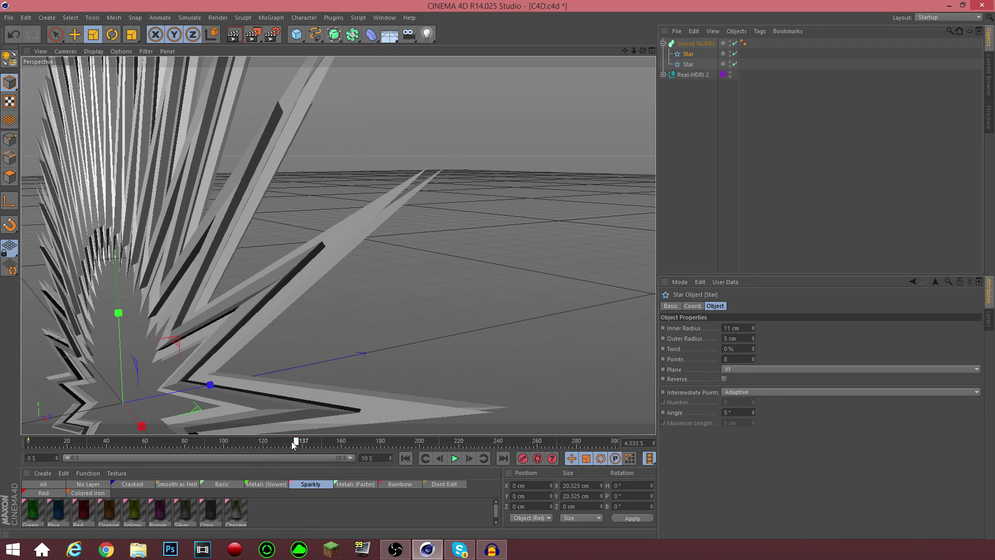
click(263, 442)
alt+drag(269, 243, 338, 245)
scroll(338, 245, up, 3)
drag(626, 51, 614, 70)
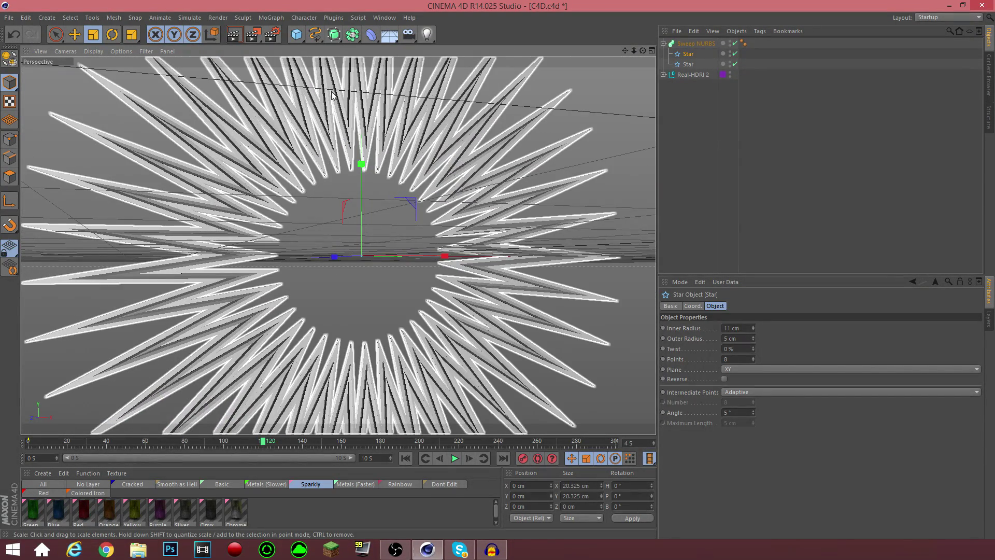
Step: Delete the star Sweep NURBS with its splines and create a new Sweep NURBS and a Circle spline
click(672, 43)
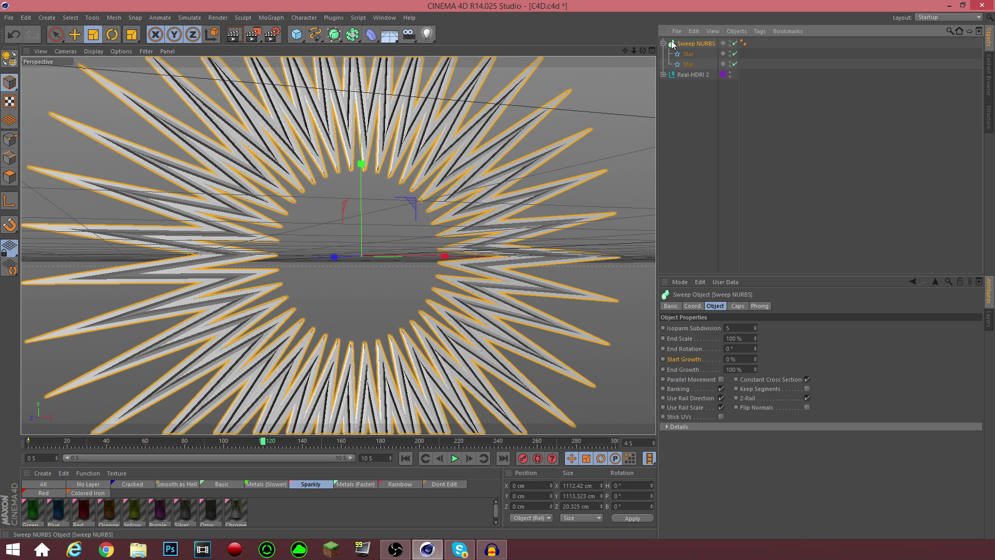
key(Delete)
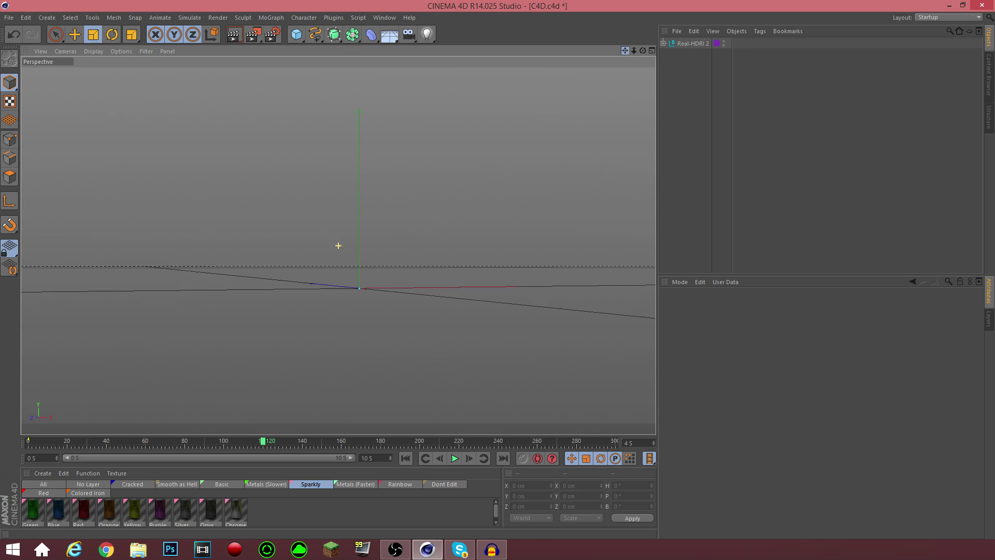
alt+drag(338, 245, 410, 152)
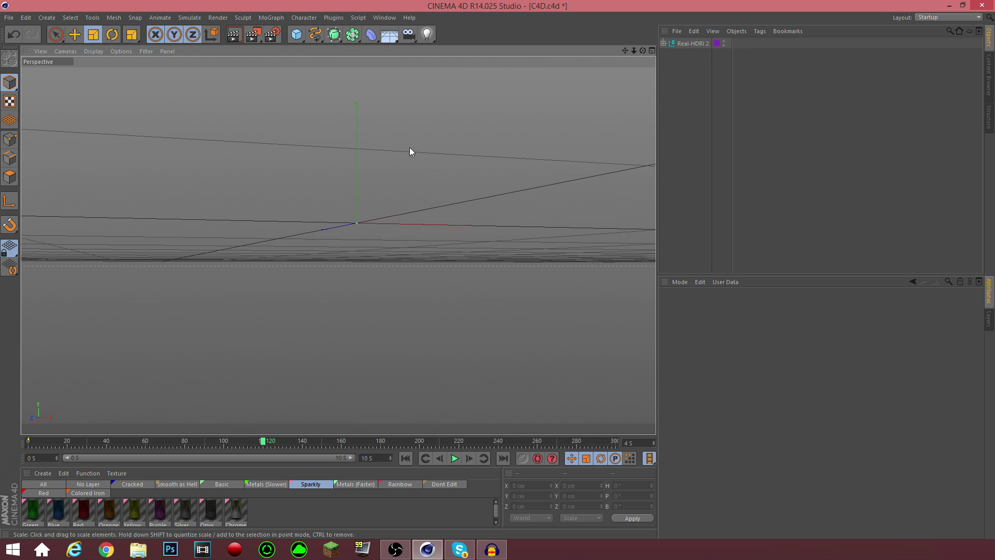
alt+drag(338, 244, 338, 246)
mouse_move(639, 54)
mouse_down()
mouse_move(639, 67)
mouse_move(639, 46)
mouse_move(639, 57)
mouse_up()
alt+drag(338, 245, 338, 244)
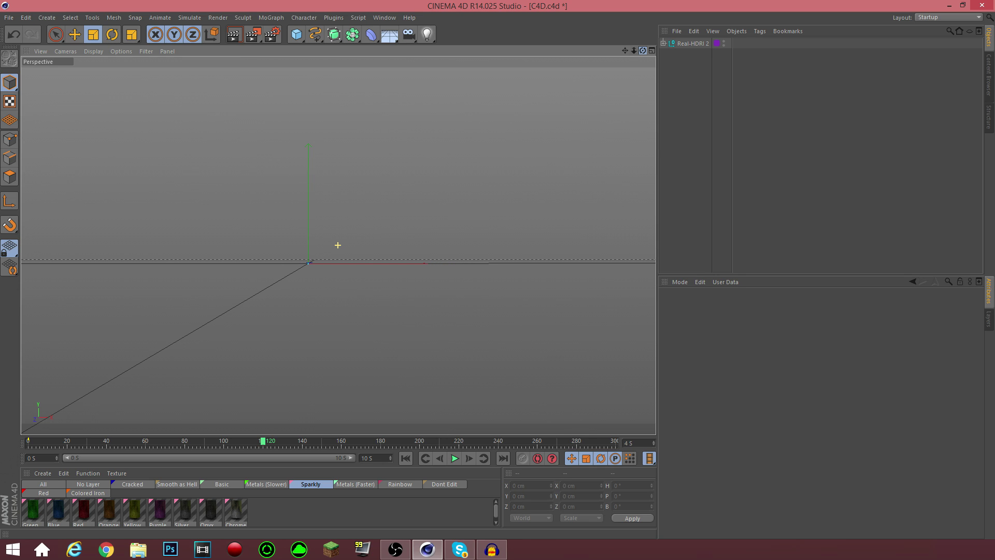
drag(334, 34, 377, 82)
drag(316, 34, 414, 85)
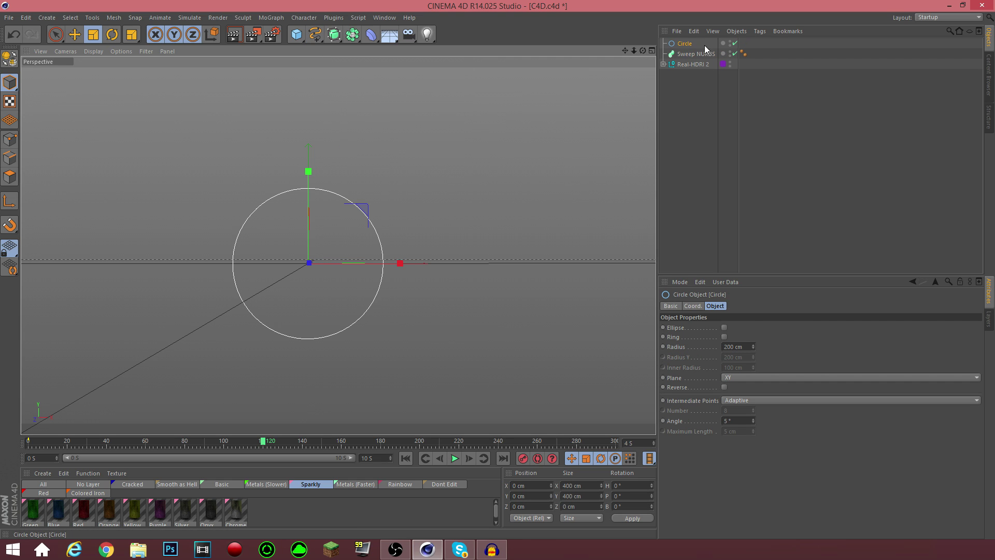
Step: Draw one long winding Freehand spline that snakes across the view, makes a small loop and runs back around the outside
click(319, 41)
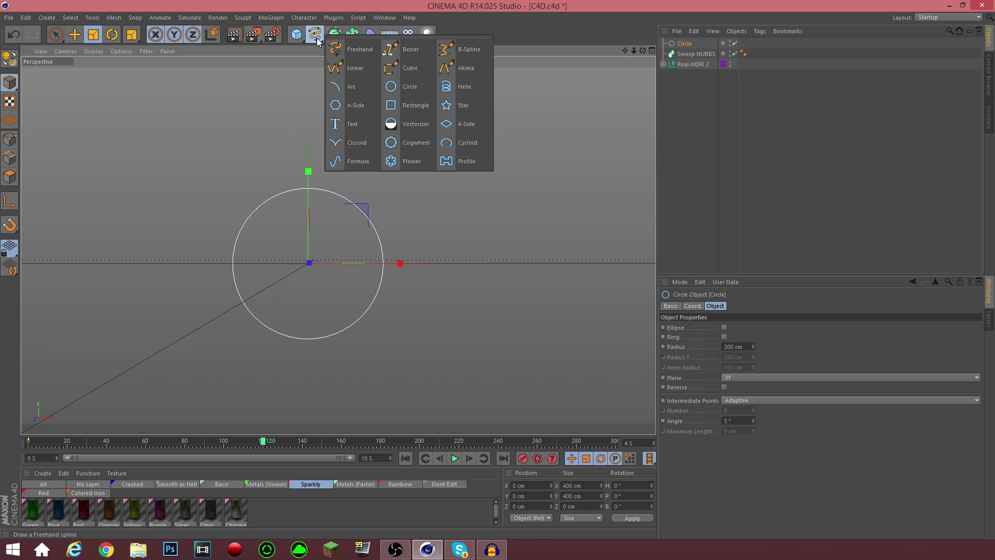
click(349, 51)
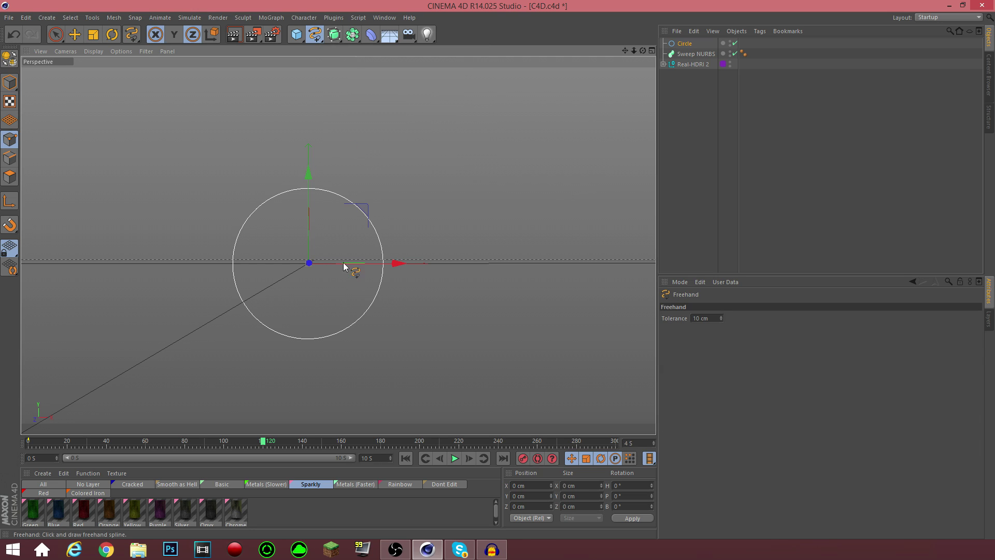
mouse_move(149, 156)
mouse_down()
mouse_move(302, 145)
mouse_move(292, 231)
mouse_move(320, 304)
mouse_move(430, 202)
mouse_move(585, 175)
mouse_move(569, 347)
mouse_move(514, 305)
mouse_move(587, 304)
mouse_move(636, 349)
mouse_move(634, 135)
mouse_move(561, 86)
mouse_move(383, 87)
mouse_move(126, 98)
mouse_move(74, 197)
mouse_move(77, 337)
mouse_move(133, 365)
mouse_up()
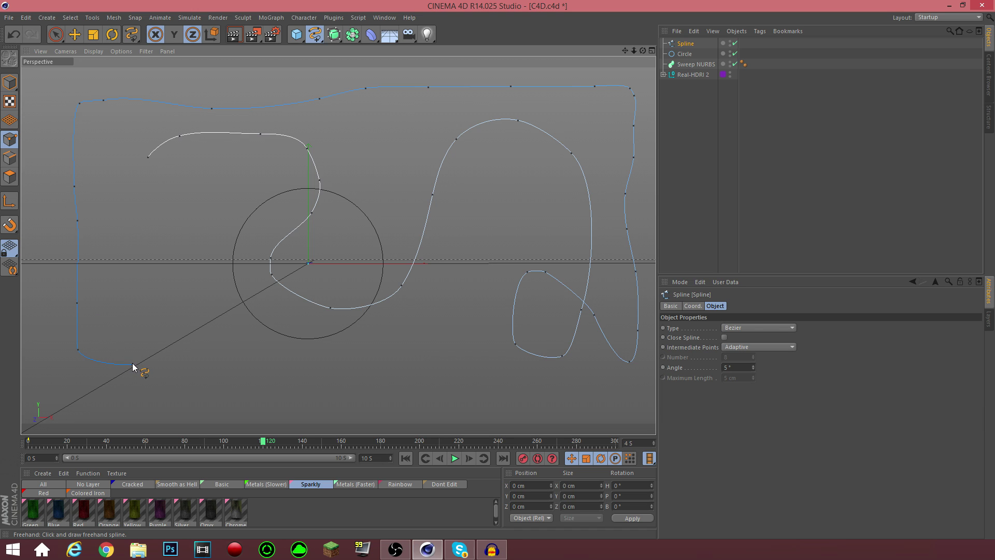
Step: Sweep the circle along the freehand spline by nesting both in the Sweep NURBS, and set the circle's radius to 7 cm
drag(687, 56, 695, 66)
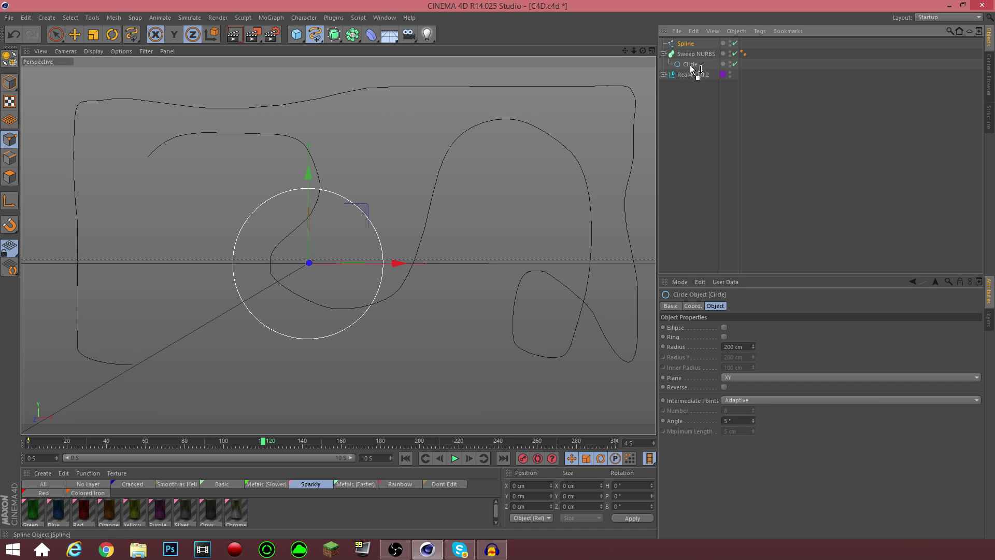
drag(692, 59, 691, 51)
click(690, 54)
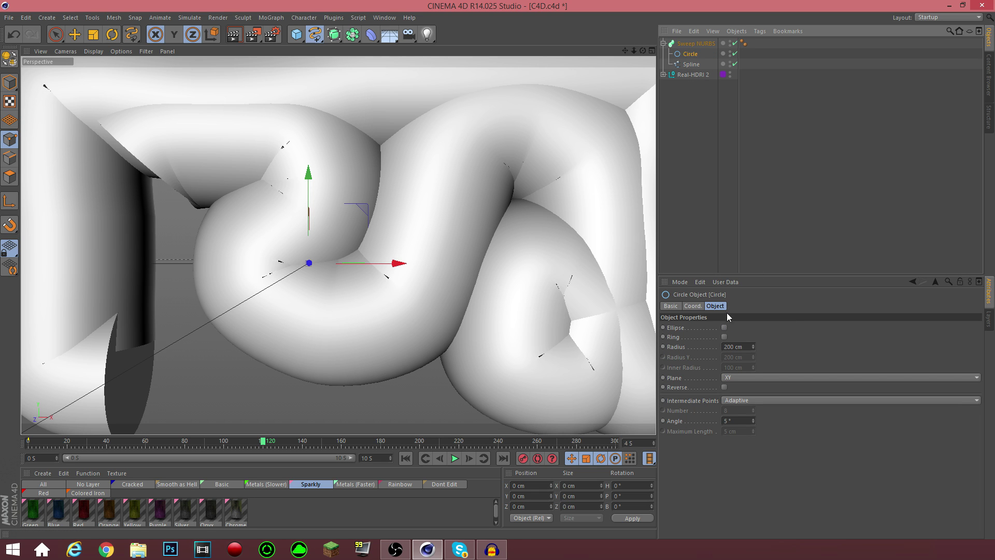
drag(753, 347, 753, 410)
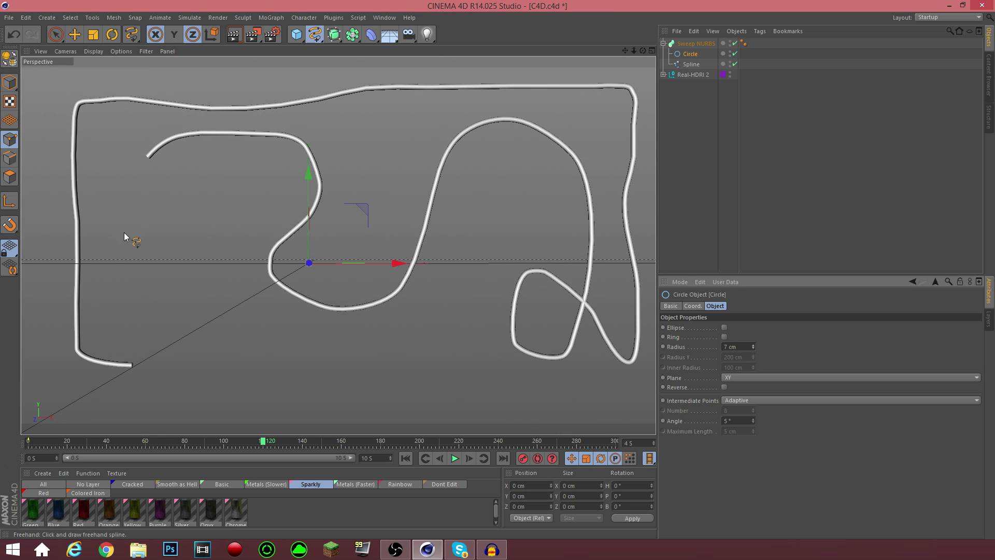
Step: Try out the freehand sweep's End Growth and return it to 100%
click(694, 43)
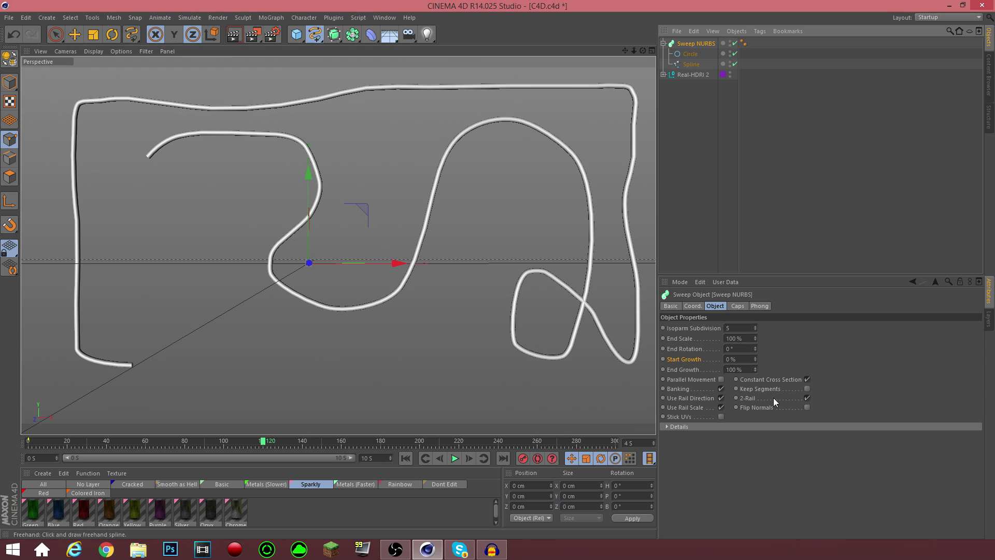
mouse_move(756, 369)
mouse_down()
mouse_move(755, 419)
mouse_move(755, 368)
mouse_up()
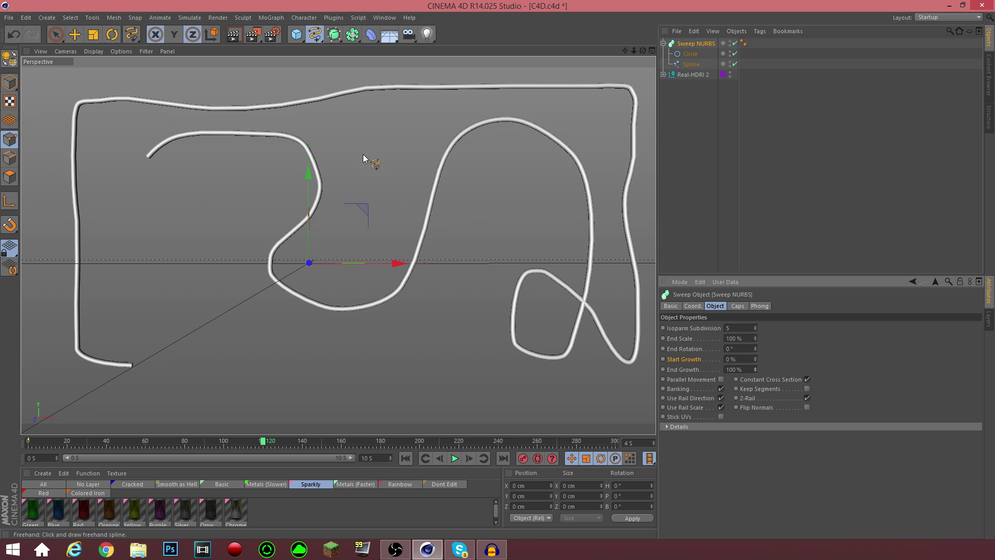
click(314, 34)
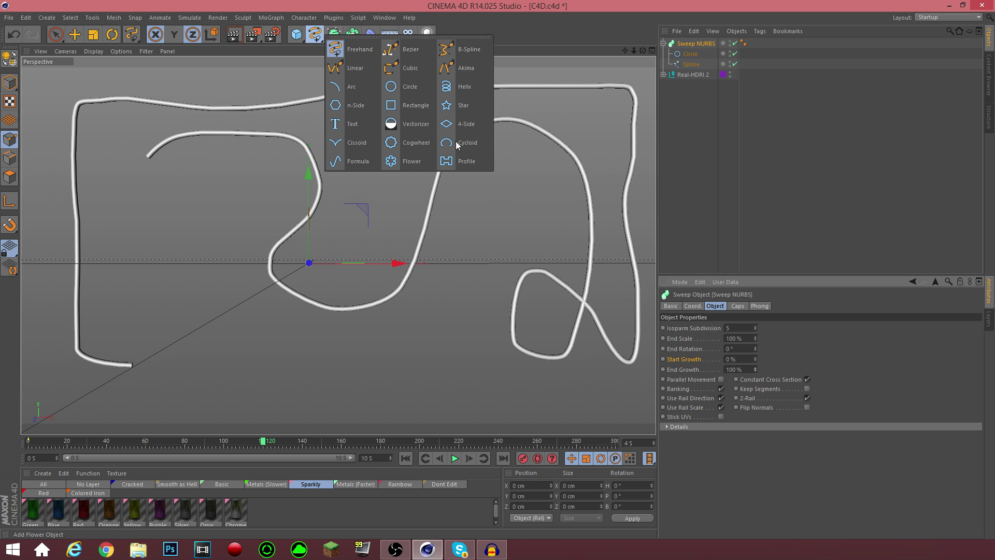
click(685, 127)
Step: Replace the freehand sweep's circle profile with a Star spline placed above the path spline inside the Sweep NURBS
click(690, 54)
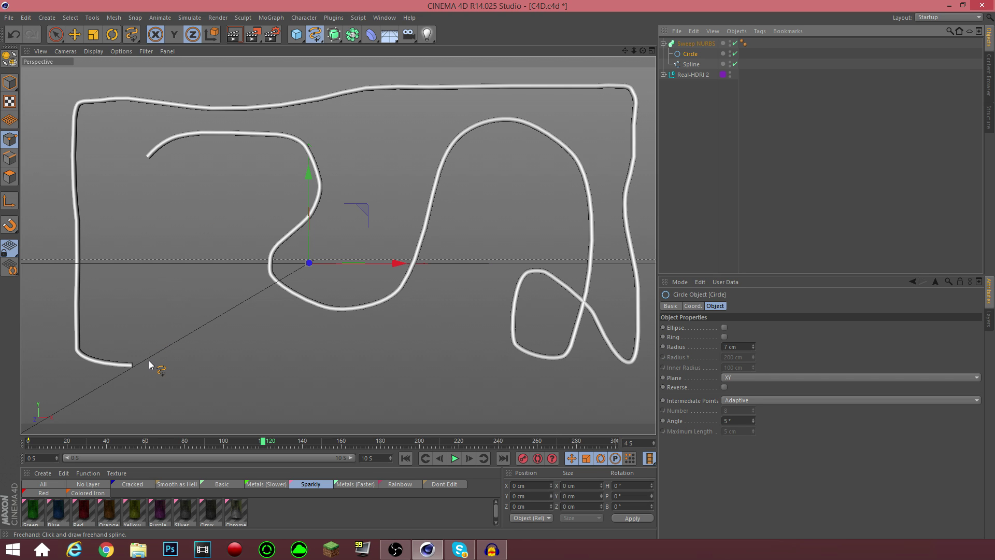
scroll(143, 363, up, 10)
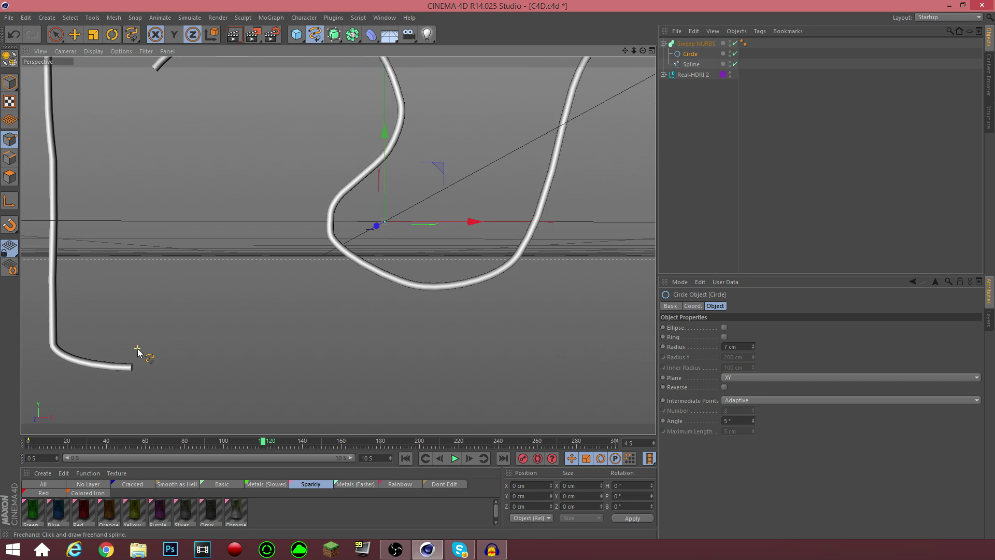
scroll(139, 372, up, 10)
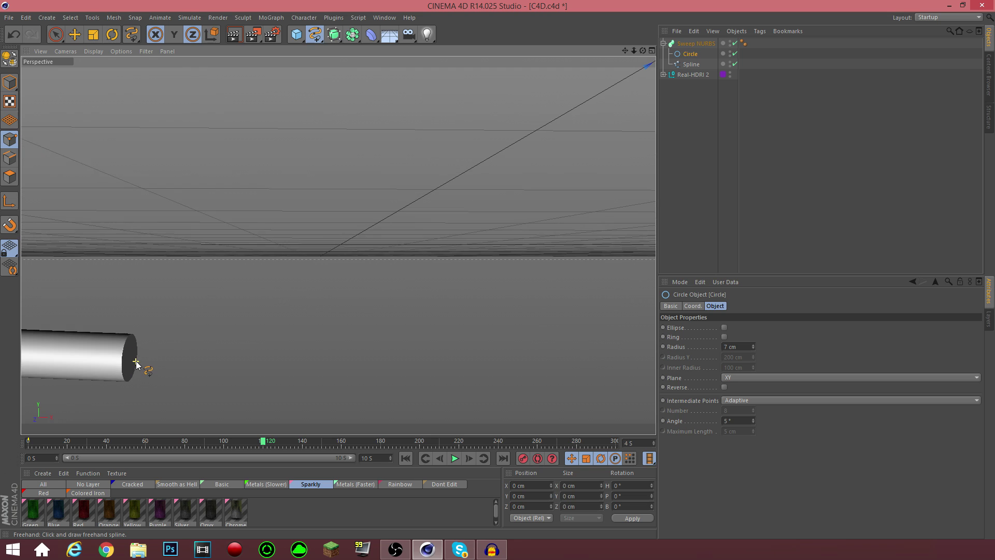
click(298, 34)
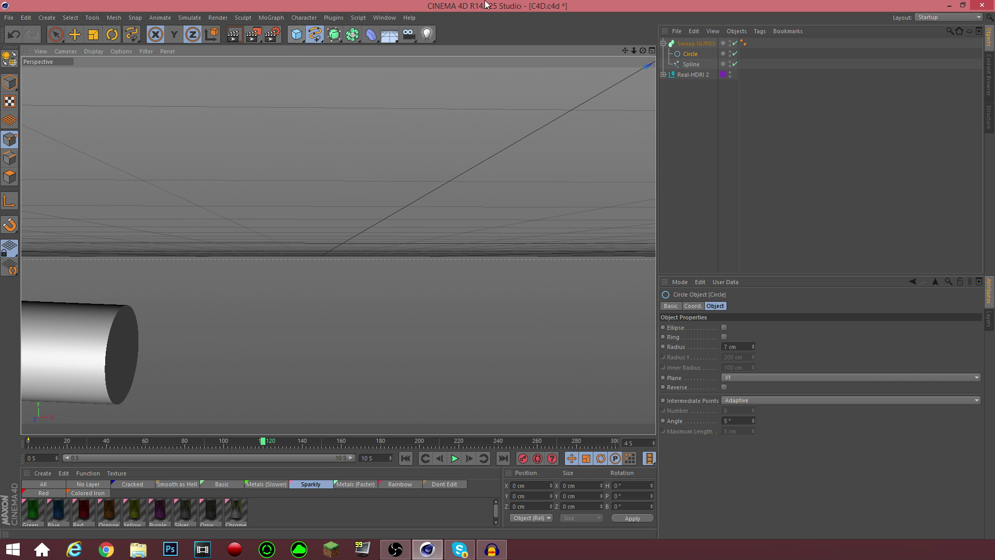
click(316, 35)
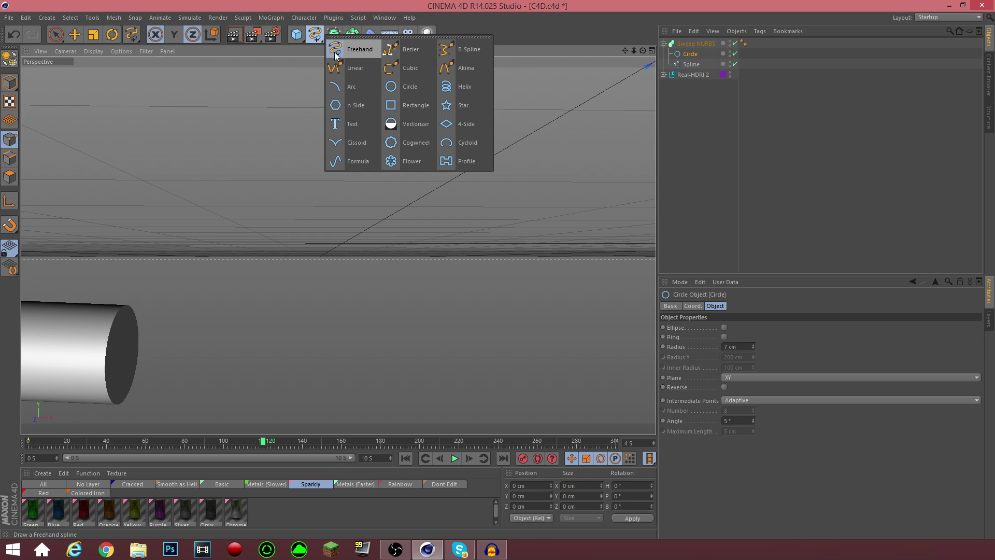
click(451, 106)
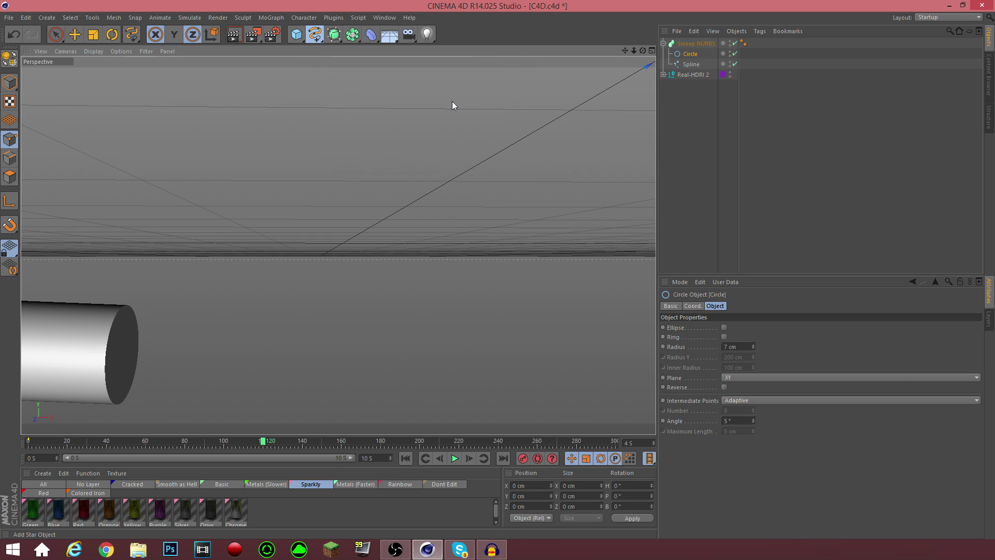
drag(683, 44, 692, 65)
click(691, 64)
key(Delete)
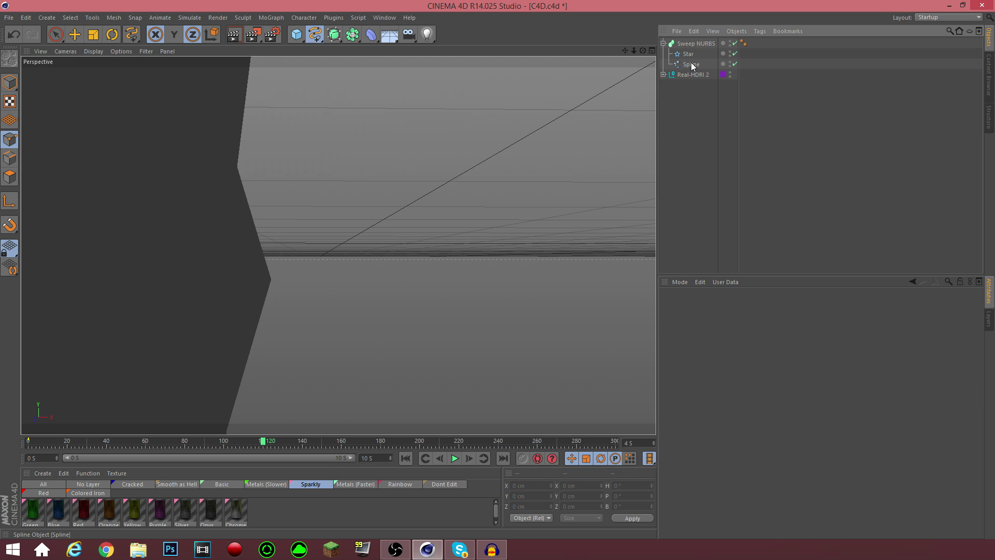
Step: Shrink the Star profile of the freehand sweep to an inner radius of 25 cm and an outer radius of 52 cm
scroll(187, 180, down, 5)
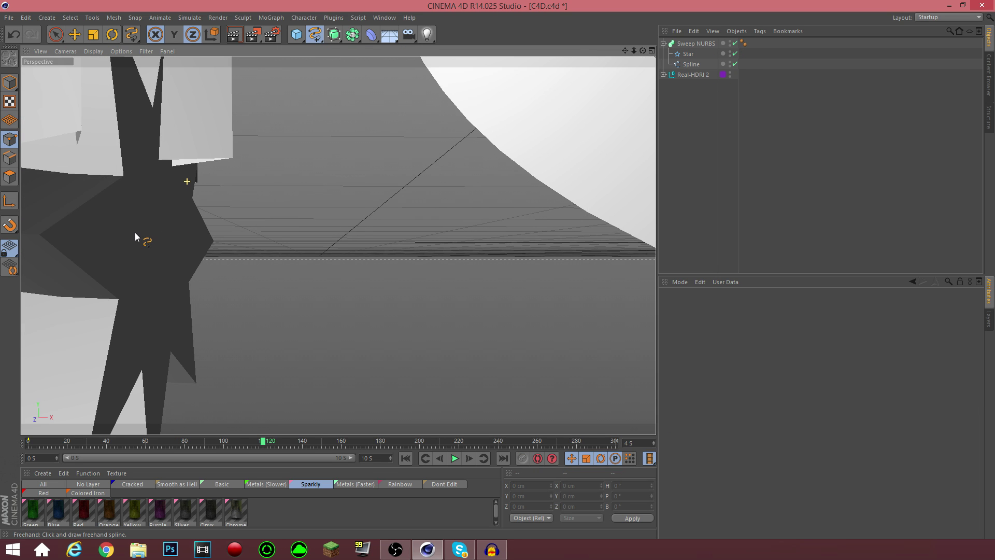
click(688, 54)
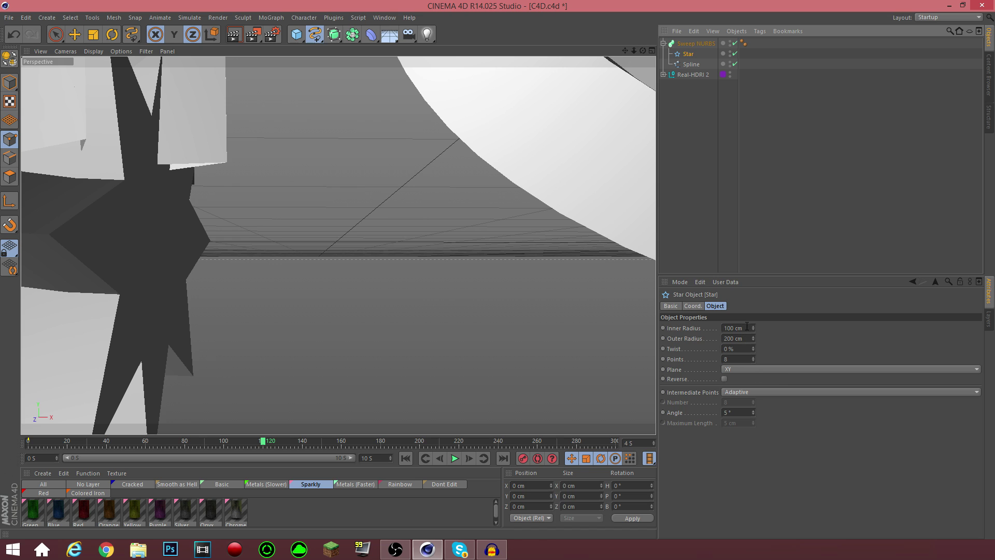
drag(753, 327, 756, 346)
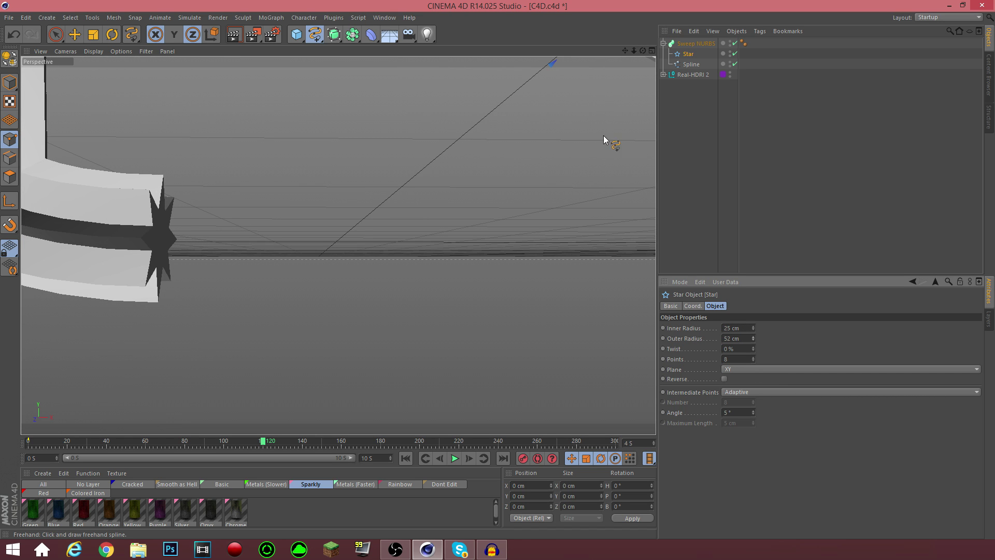
Step: Examine the star-shaped sweep from several angles, from its end cap up close to the whole winding path seen from the front
drag(624, 51, 726, 57)
drag(337, 245, 299, 234)
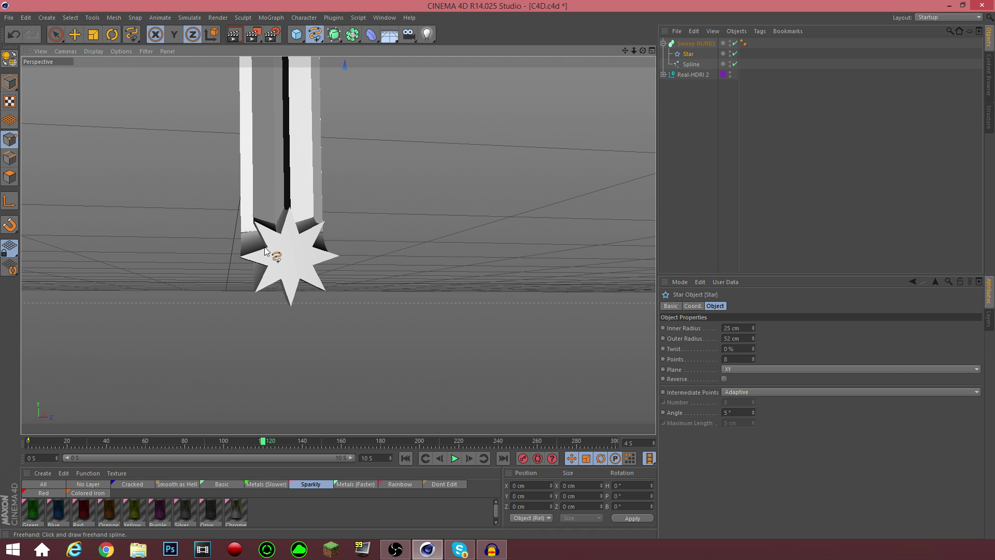
alt+drag(474, 160, 379, 258)
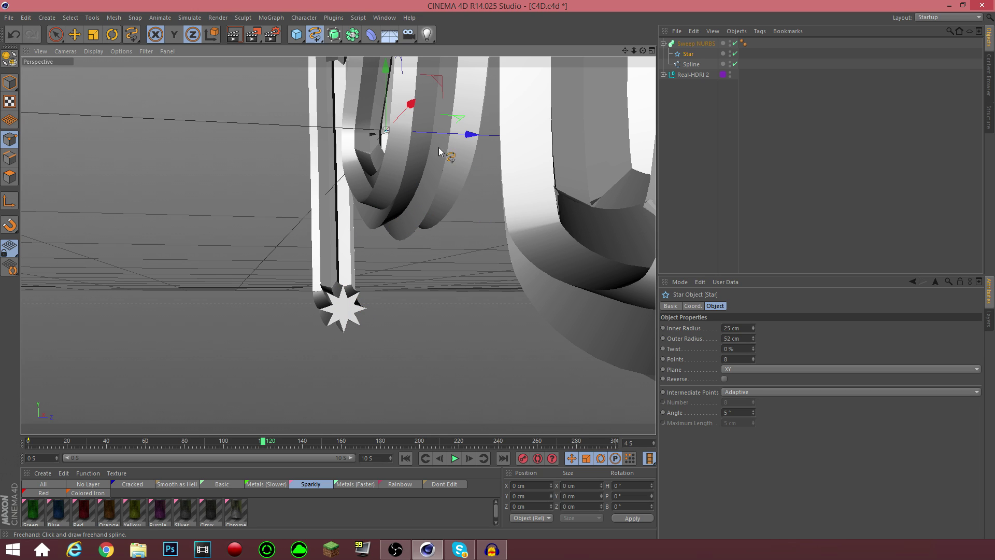
scroll(458, 167, down, 6)
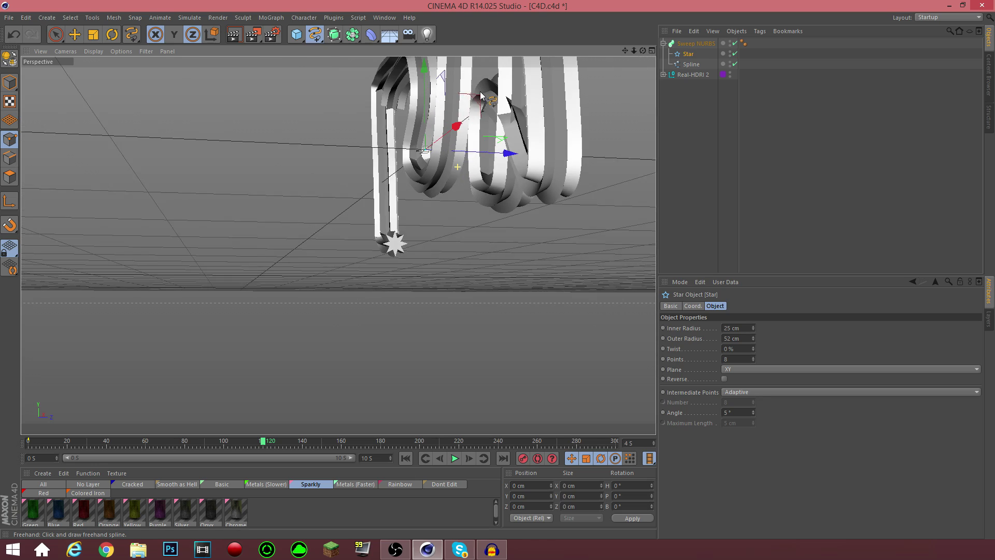
drag(626, 49, 600, 180)
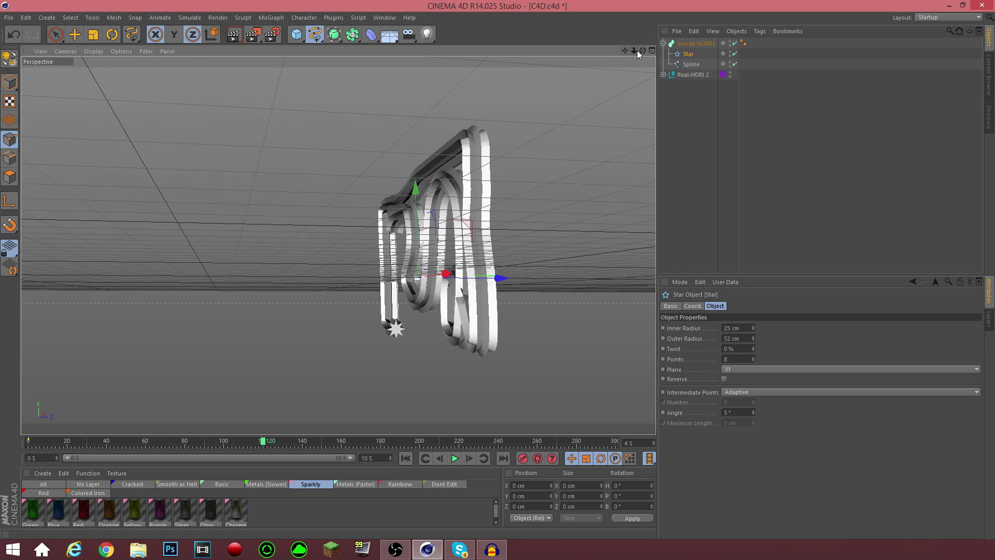
drag(643, 50, 591, 54)
scroll(335, 237, up, 1)
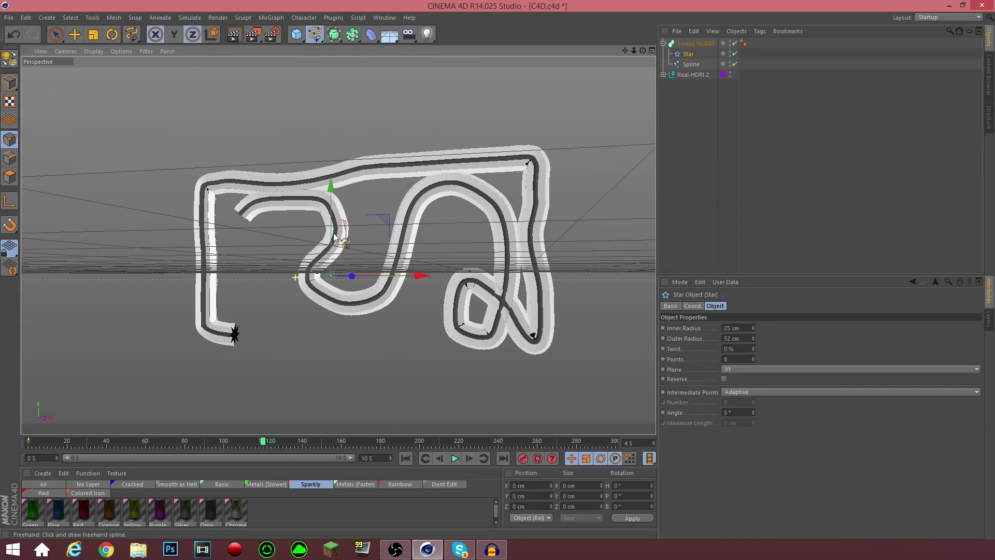
scroll(455, 271, up, 3)
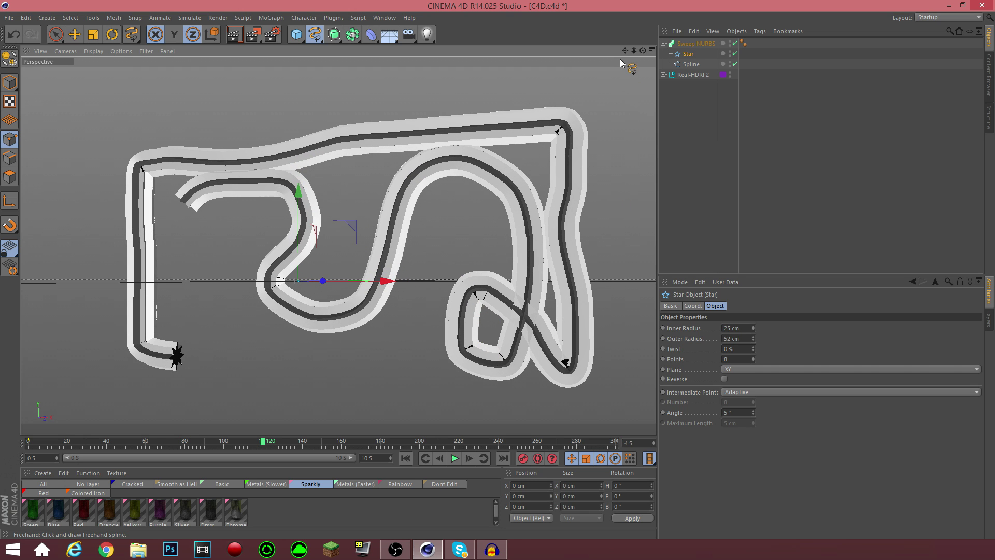
drag(625, 50, 625, 39)
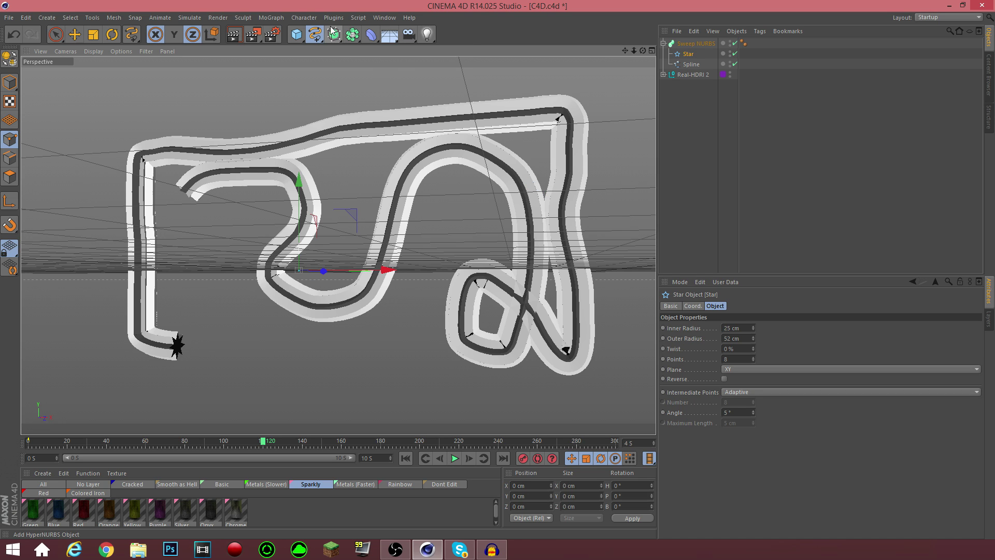
Step: Draw a Cubic spline with five widely spaced points zigzagging over the sweep, ending at its far left side
click(315, 34)
click(403, 68)
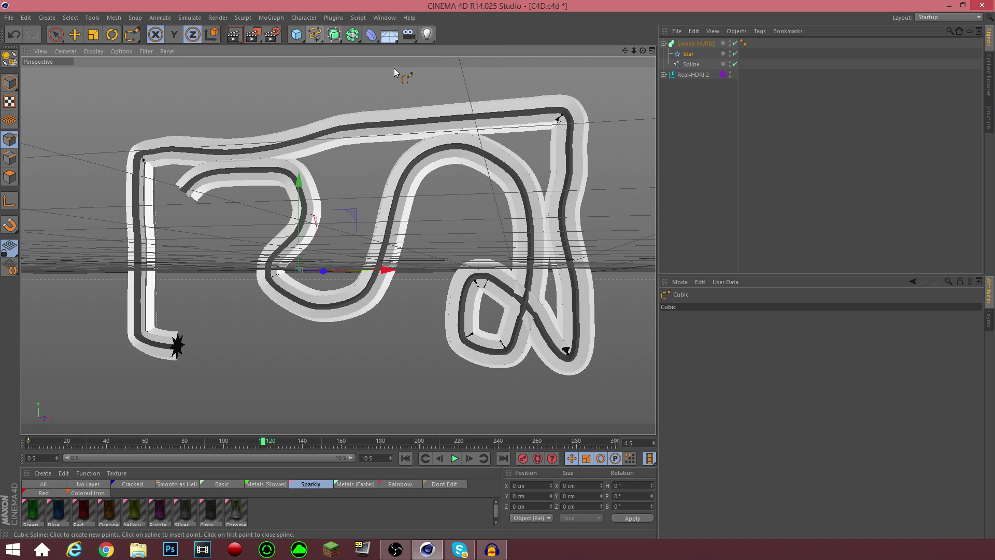
click(158, 75)
click(395, 265)
click(497, 139)
click(398, 372)
click(109, 266)
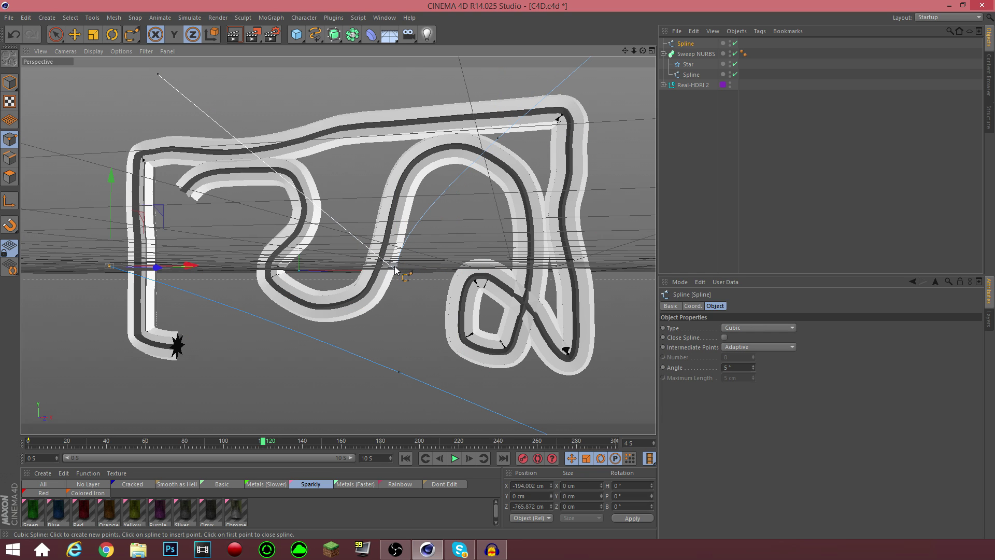
Step: Reshape the new cubic spline by moving its central point toward the sweep's first bend and pulling its lower points toward the small loop
drag(397, 270, 297, 273)
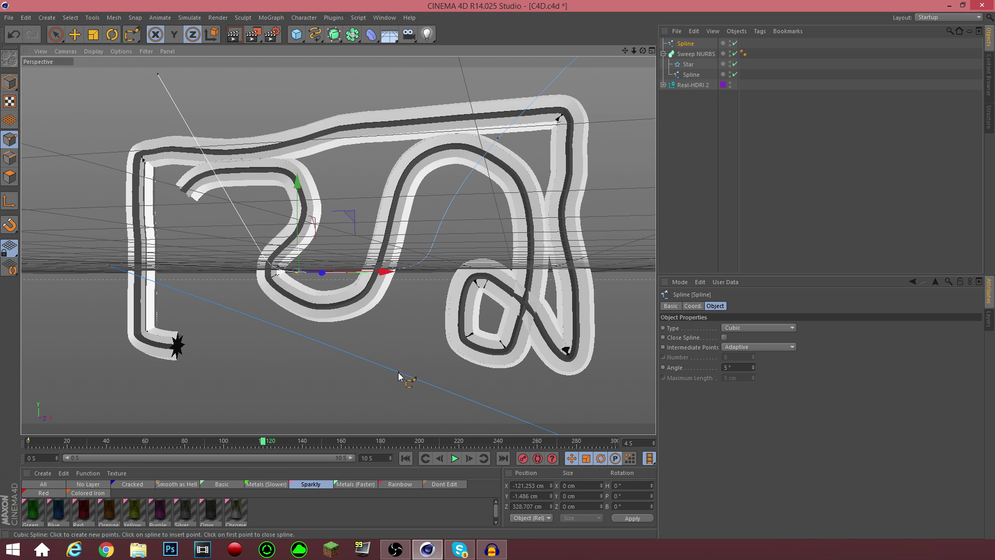
drag(399, 377, 423, 323)
drag(429, 293, 477, 327)
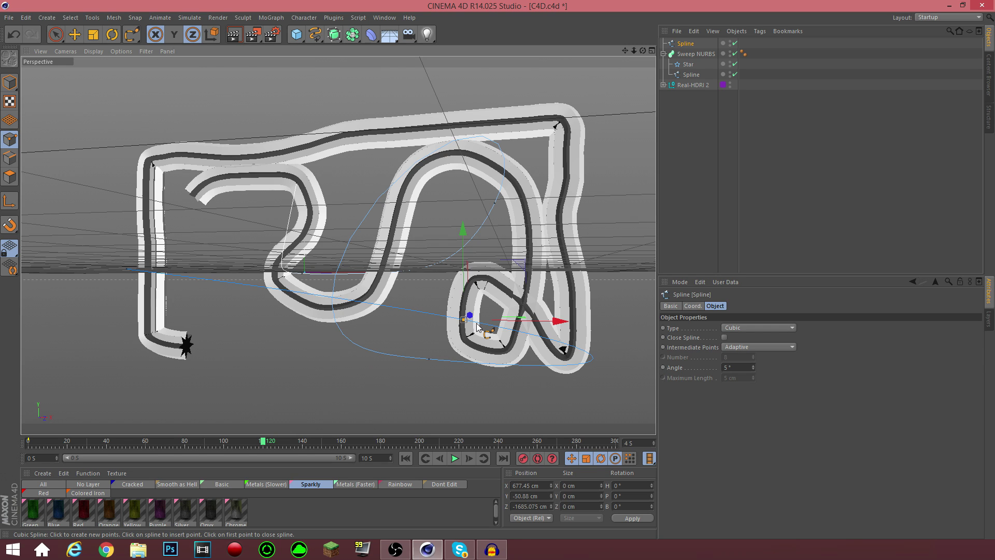